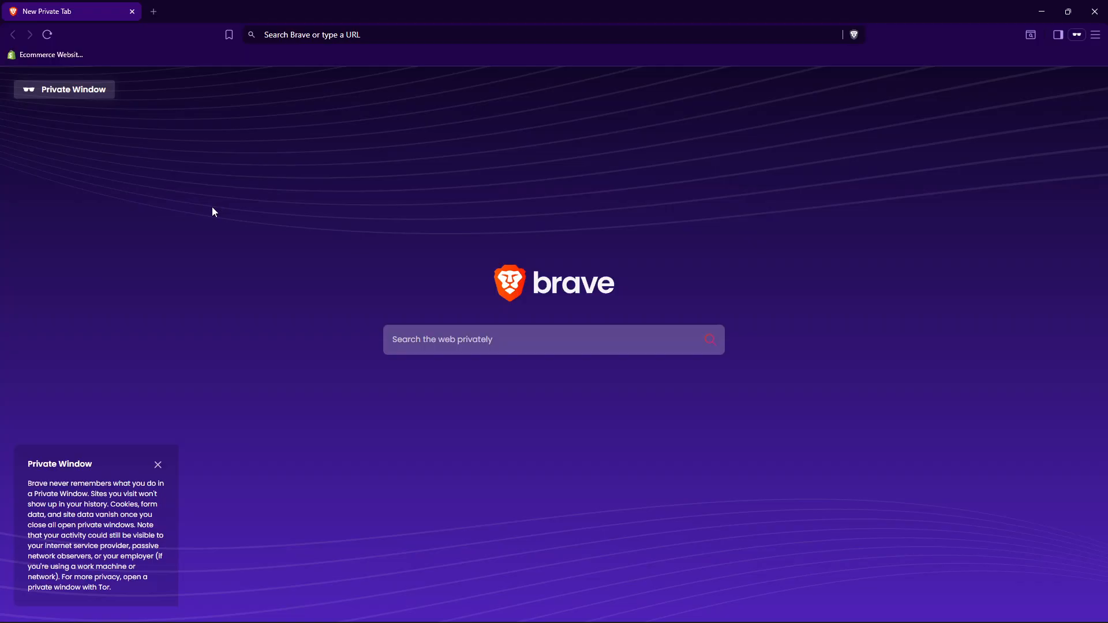
Search the web for "tiktok ads", open the TikTok for Business login with TikTok, and close the private window.
{"action": "left_click", "coordinate": [315, 36]}
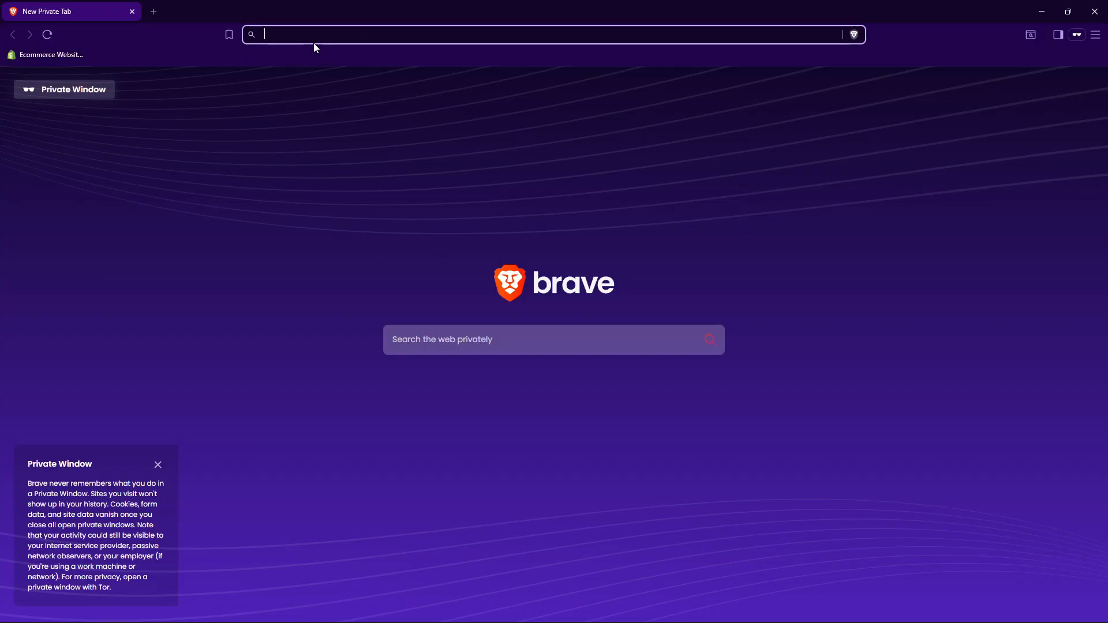
{"action": "type", "text": "tiktok ads"}
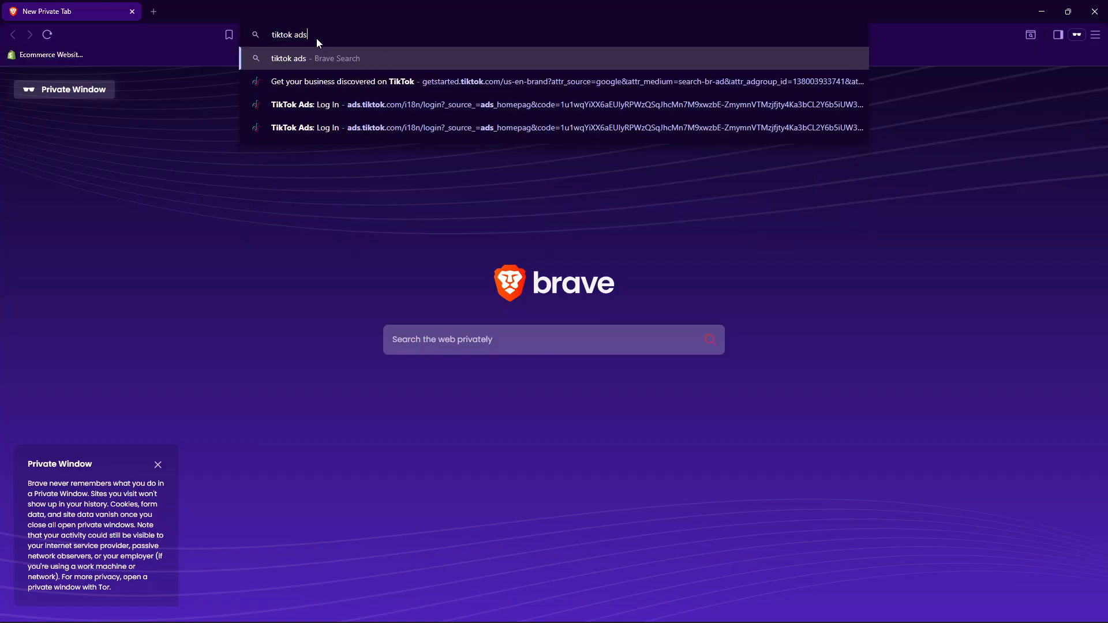
{"action": "key", "text": "Return"}
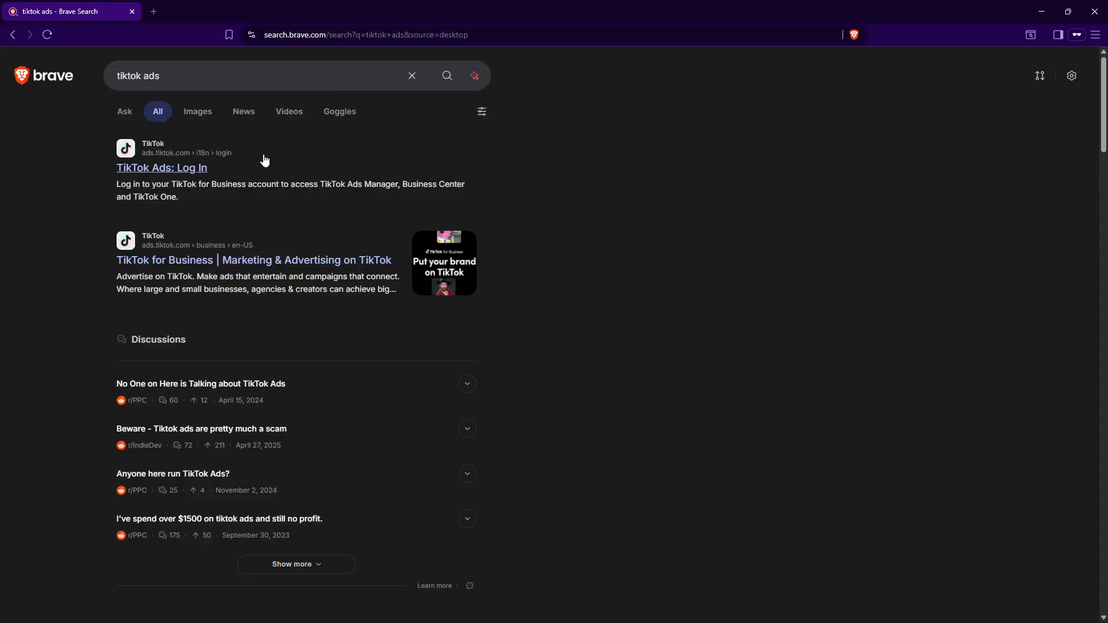
{"action": "left_click", "coordinate": [168, 167]}
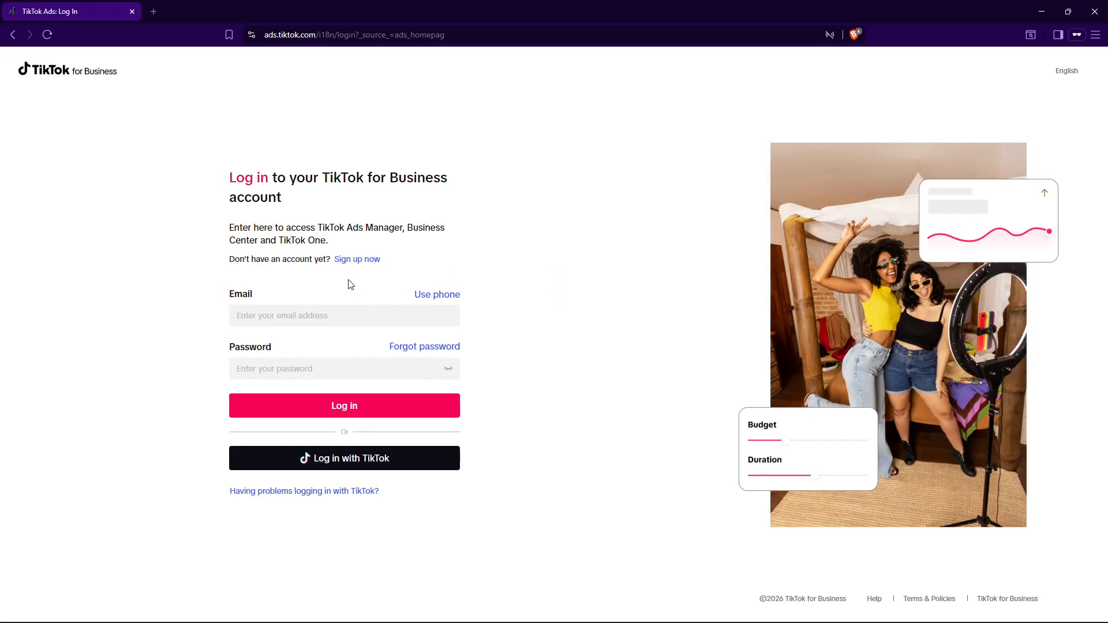
{"action": "left_click", "coordinate": [364, 458]}
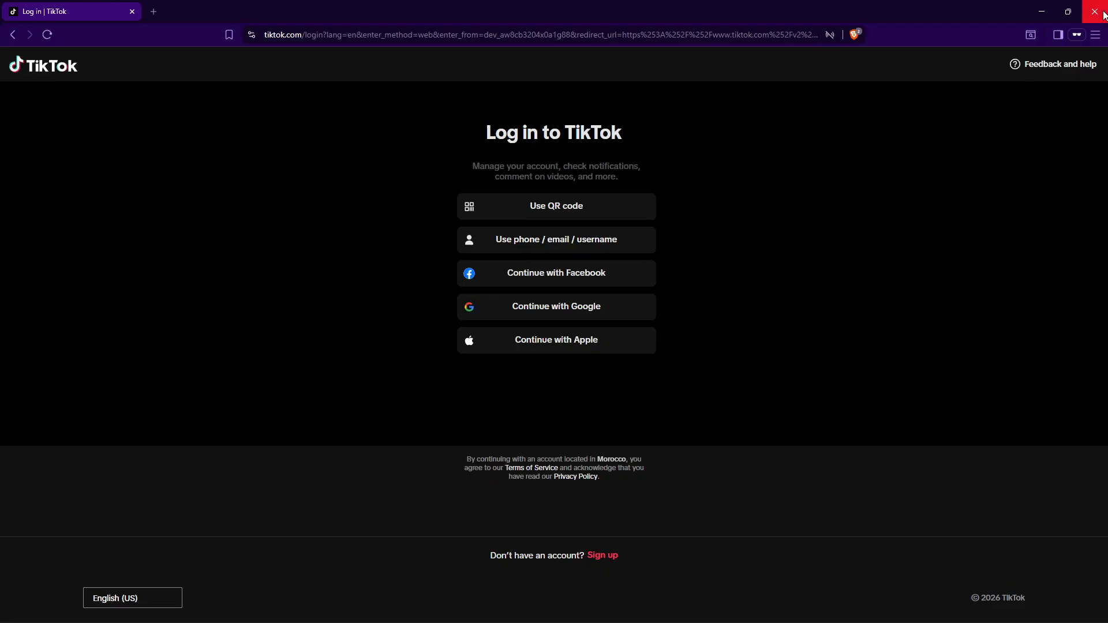
{"action": "left_click", "coordinate": [1103, 16]}
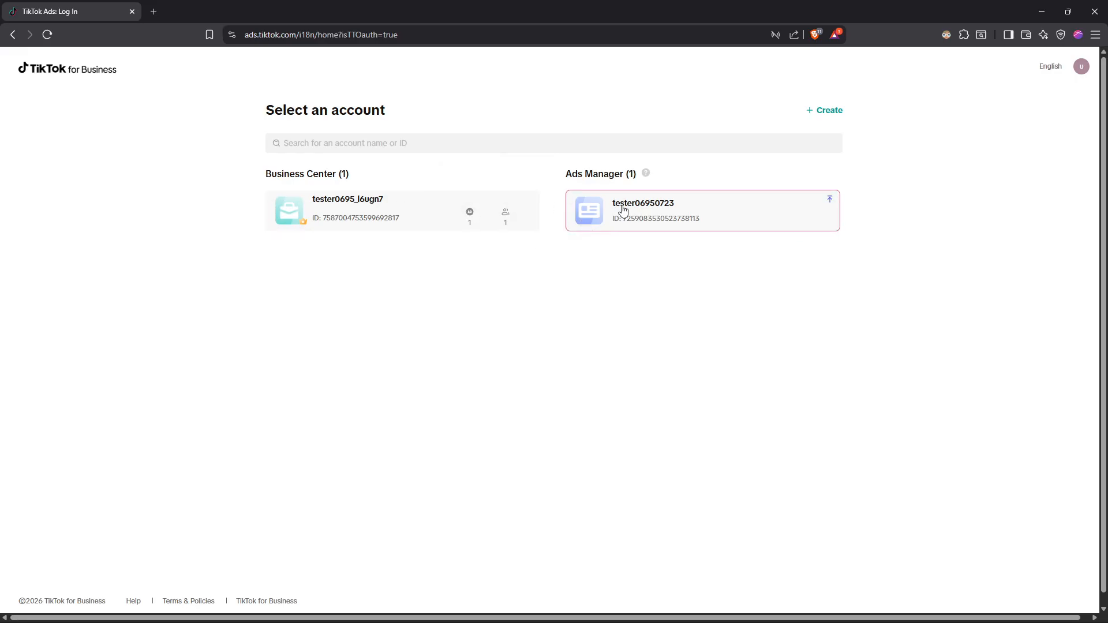
Start creating a new TikTok for Business account from the account selection page.
{"action": "left_click", "coordinate": [825, 115]}
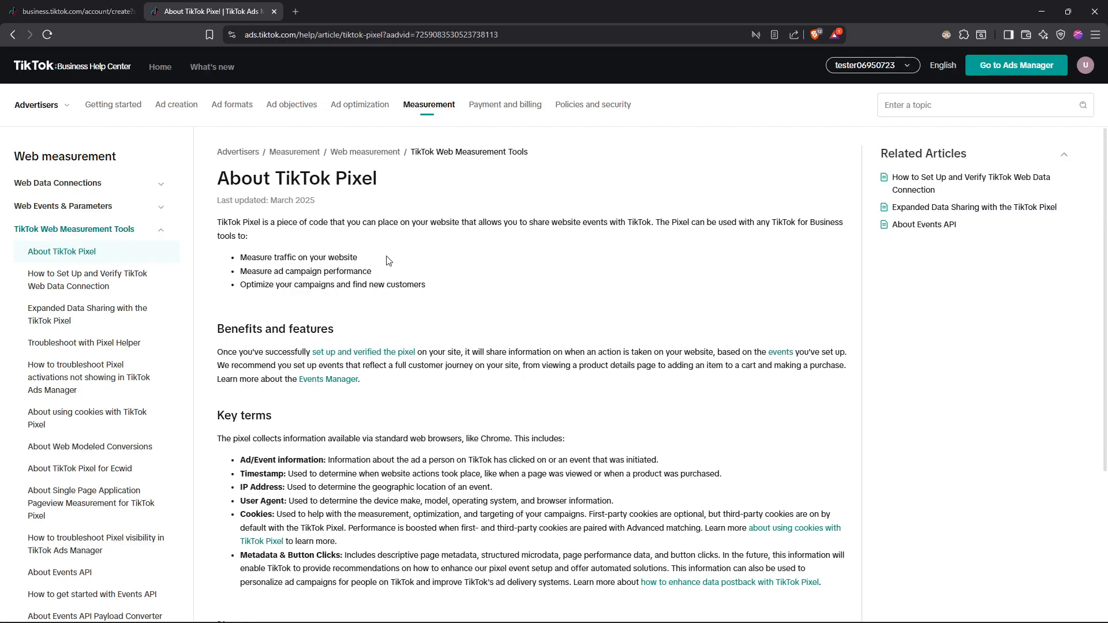
Read through the About TikTok Pixel help article and close it.
{"action": "scroll", "coordinate": [511, 285], "scroll_direction": "down", "scroll_amount": 1}
{"action": "scroll", "coordinate": [511, 286], "scroll_direction": "up", "scroll_amount": 1}
{"action": "scroll", "coordinate": [462, 228], "scroll_direction": "down", "scroll_amount": 1}
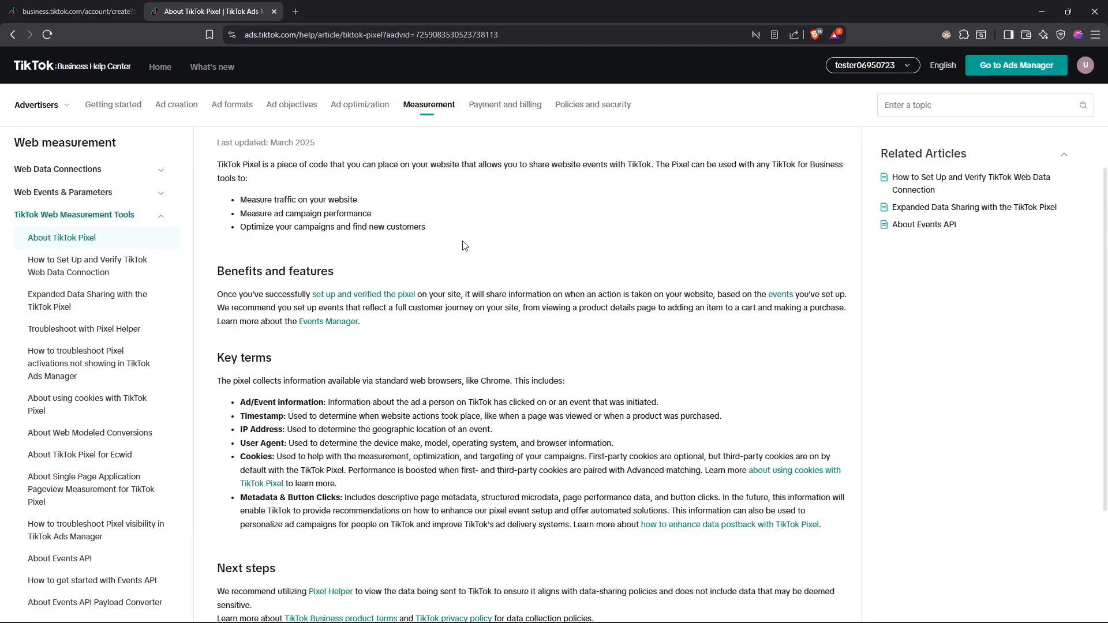
{"action": "key", "text": "ctrl+w"}
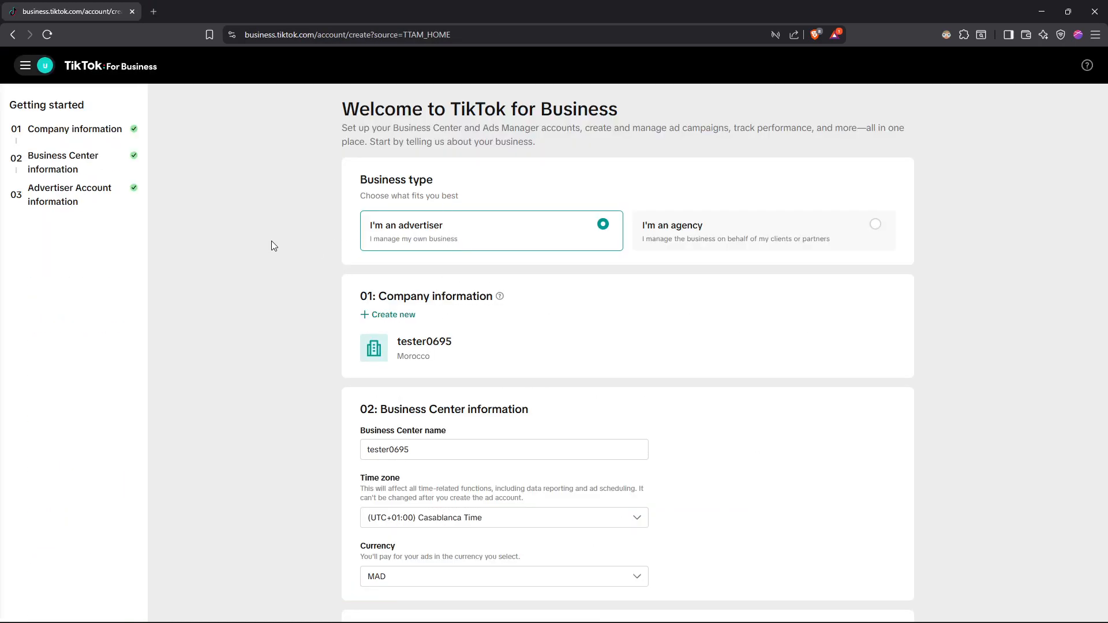
Review the company, Business Center and Advertiser Account information in the setup form, and confirm creating the accounts.
{"action": "scroll", "coordinate": [349, 246], "scroll_direction": "down", "scroll_amount": 4}
{"action": "scroll", "coordinate": [389, 269], "scroll_direction": "up", "scroll_amount": 4}
{"action": "left_click_drag", "start_coordinate": [26, 133], "coordinate": [123, 131]}
{"action": "left_click_drag", "start_coordinate": [28, 155], "coordinate": [101, 168]}
{"action": "left_click", "coordinate": [98, 177]}
{"action": "left_click_drag", "start_coordinate": [31, 188], "coordinate": [111, 205]}
{"action": "left_click", "coordinate": [113, 209]}
{"action": "scroll", "coordinate": [729, 240], "scroll_direction": "down", "scroll_amount": 1}
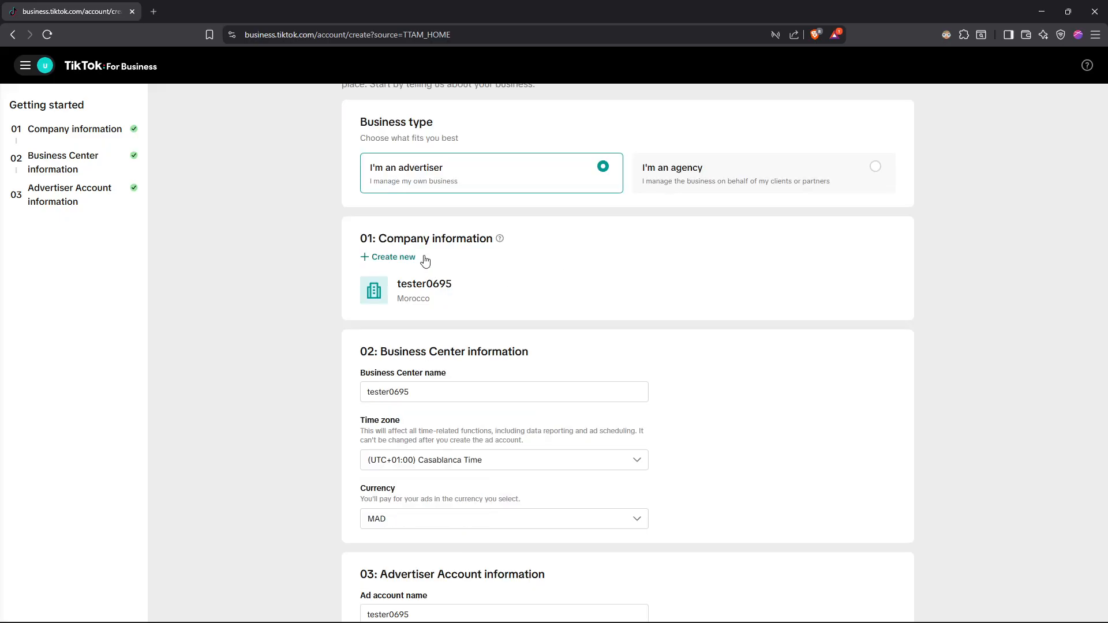
{"action": "scroll", "coordinate": [436, 281], "scroll_direction": "down", "scroll_amount": 1}
{"action": "scroll", "coordinate": [439, 283], "scroll_direction": "down", "scroll_amount": 1}
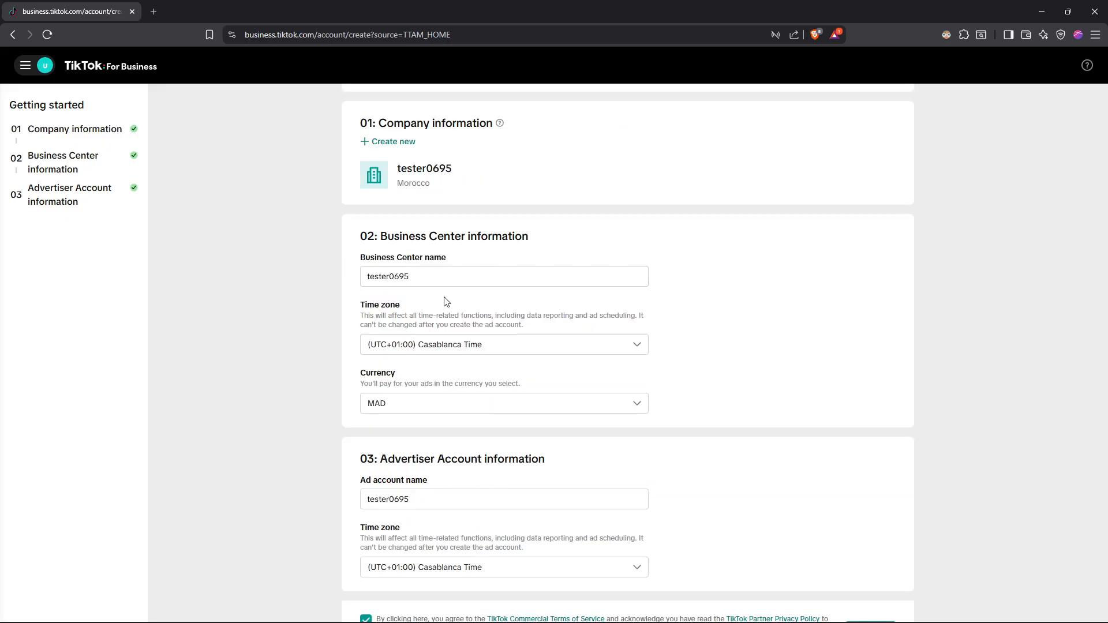
{"action": "scroll", "coordinate": [456, 261], "scroll_direction": "down", "scroll_amount": 1}
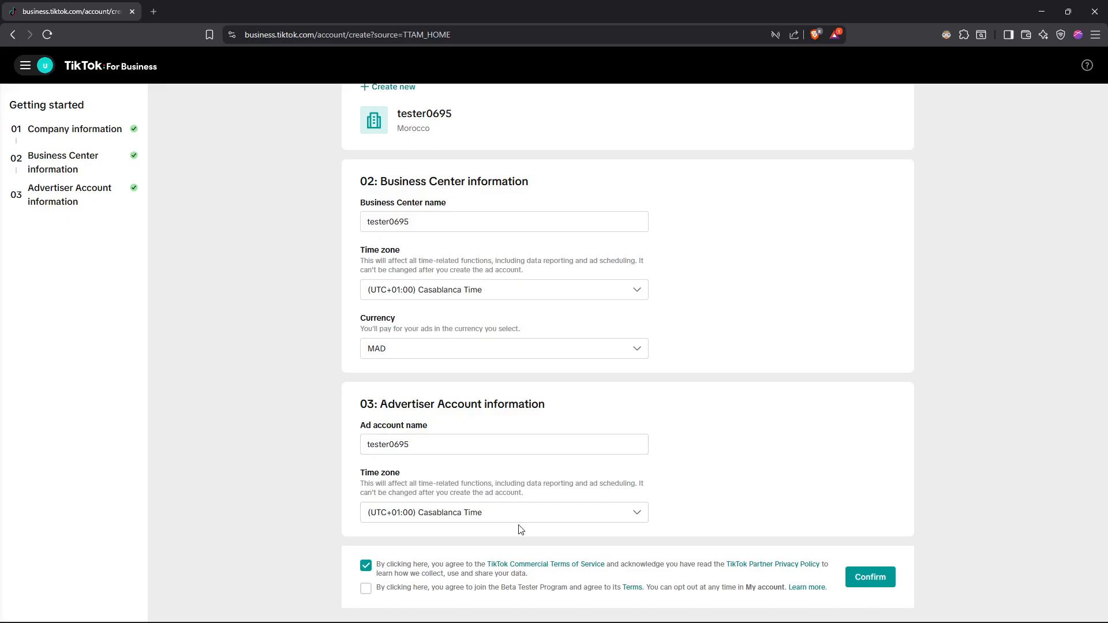
{"action": "left_click", "coordinate": [880, 579]}
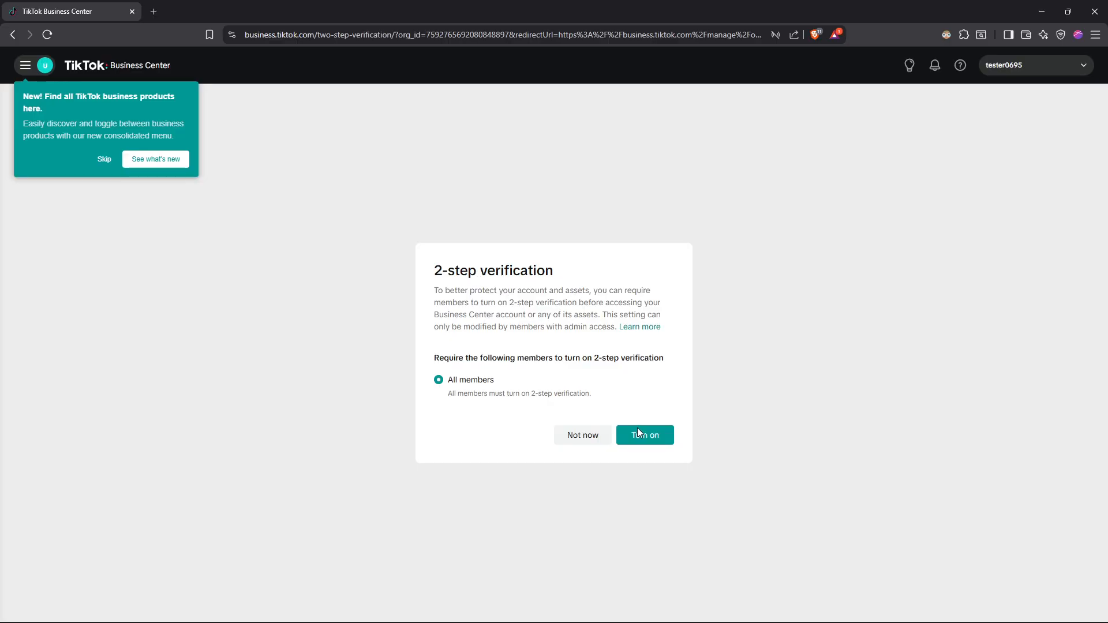
Decline 2-step verification for now and dismiss the organic survey in Business Center.
{"action": "left_click", "coordinate": [587, 434]}
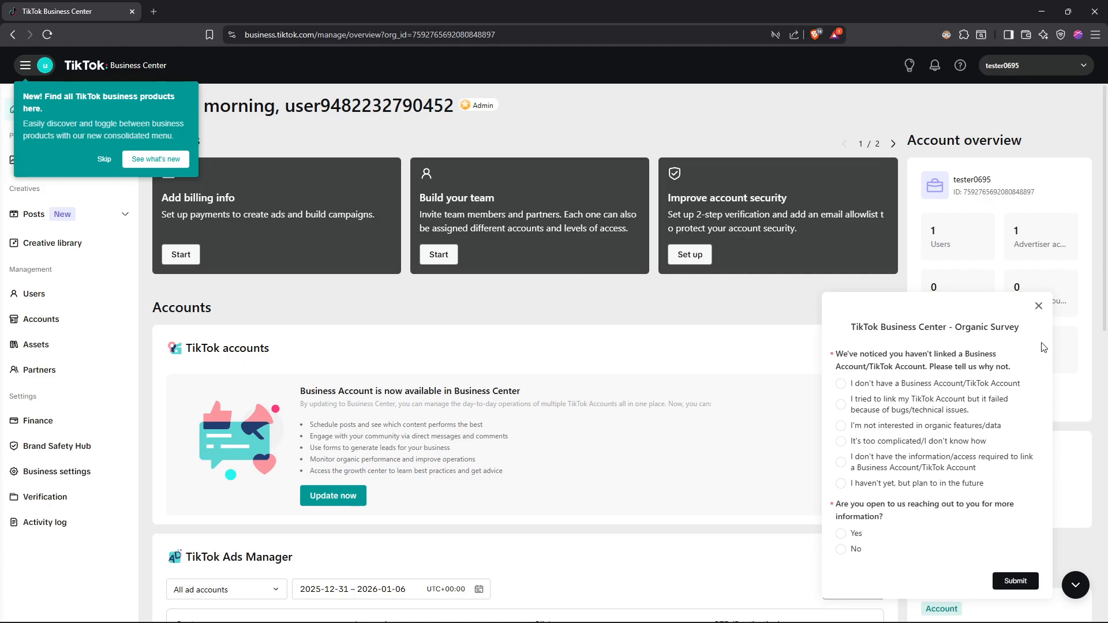
{"action": "left_click", "coordinate": [1037, 307]}
{"action": "left_click", "coordinate": [1038, 305]}
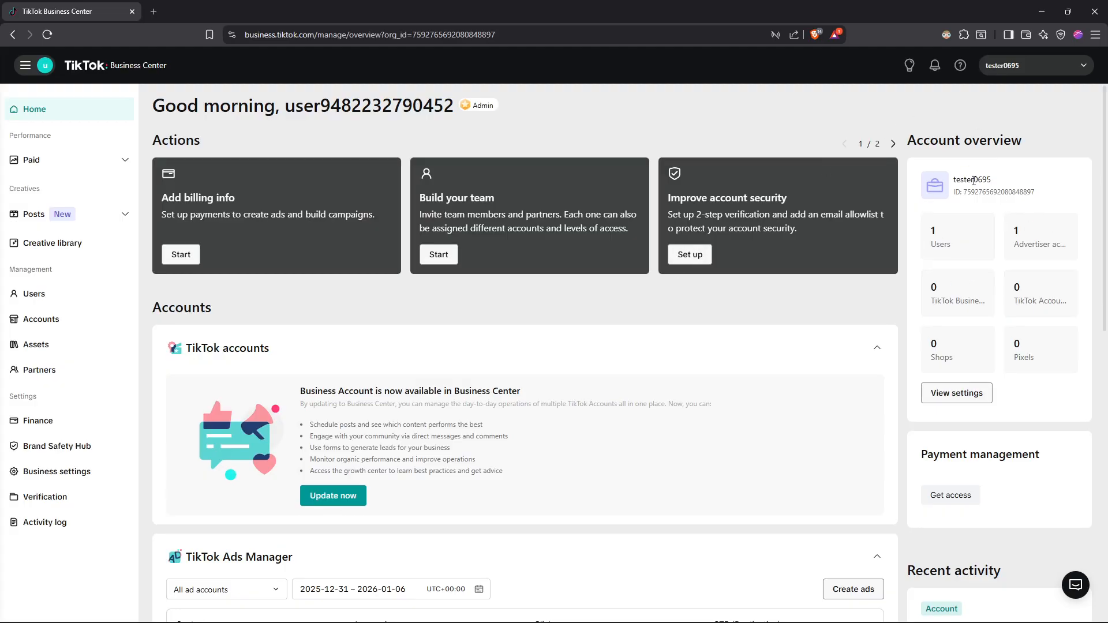
Start creating ads in TikTok Ads Manager with the listed ad account under Your accounts.
{"action": "scroll", "coordinate": [332, 319], "scroll_direction": "down", "scroll_amount": 5}
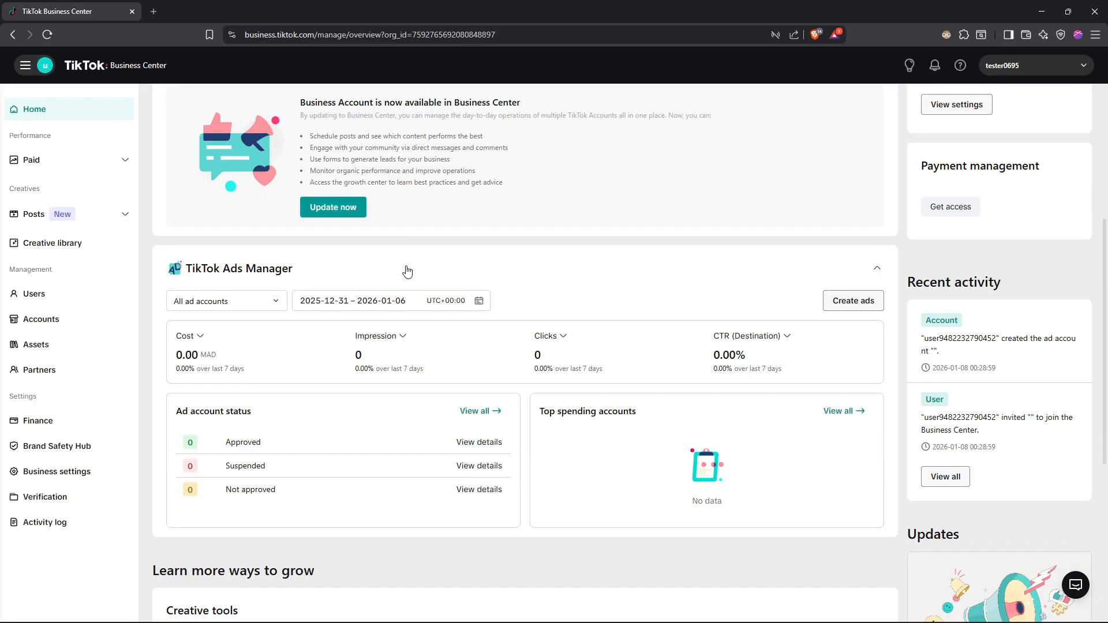
{"action": "left_click", "coordinate": [853, 306]}
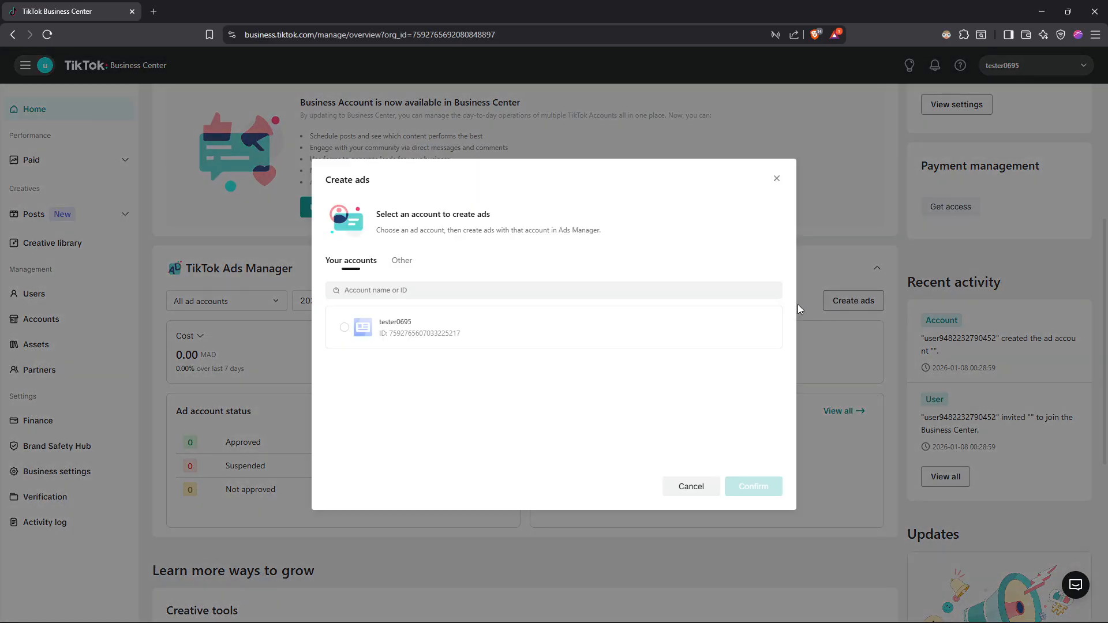
{"action": "left_click", "coordinate": [345, 328]}
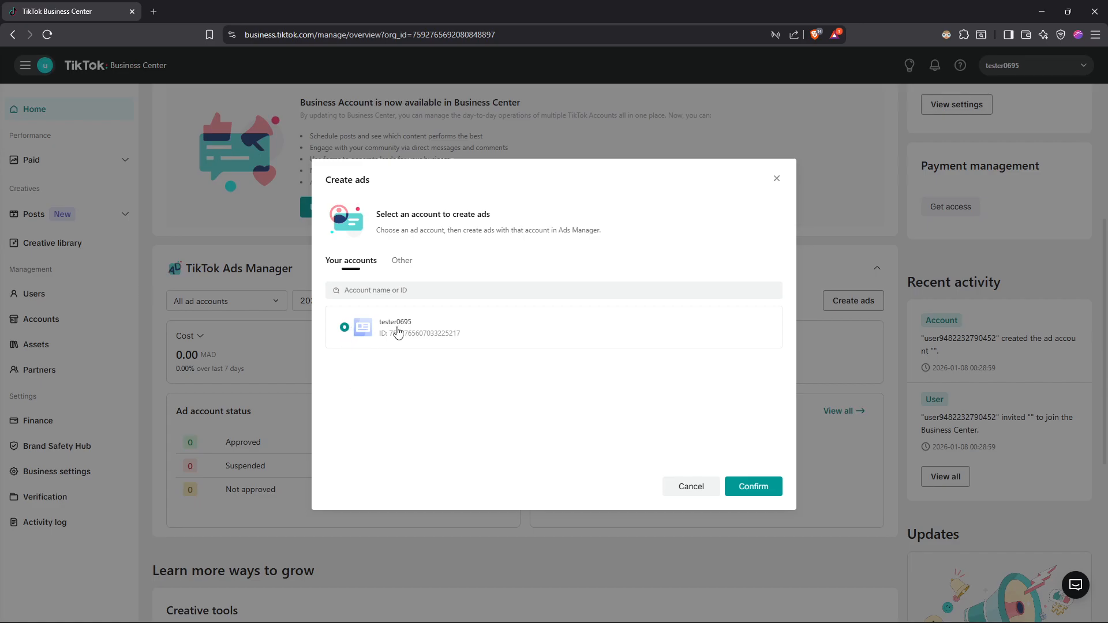
{"action": "left_click", "coordinate": [747, 488]}
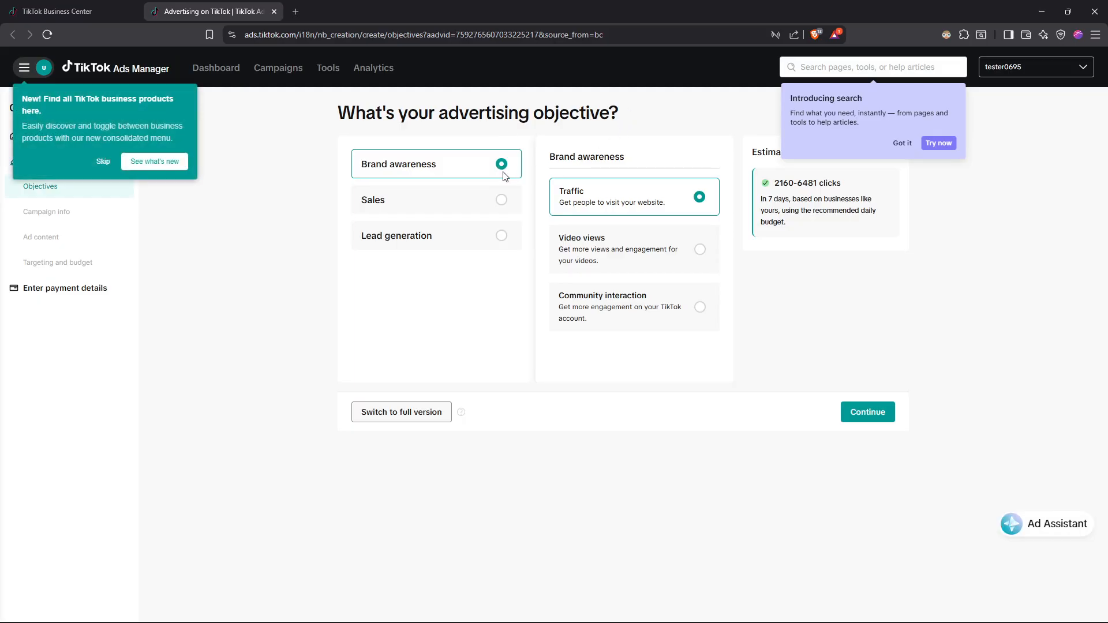
Compare the options offered under the Brand awareness, Sales and Lead generation objectives, dismissing the search introduction tip.
{"action": "left_click", "coordinate": [502, 233]}
{"action": "left_click", "coordinate": [501, 200]}
{"action": "left_click", "coordinate": [501, 164]}
{"action": "left_click", "coordinate": [501, 199]}
{"action": "left_click", "coordinate": [500, 235]}
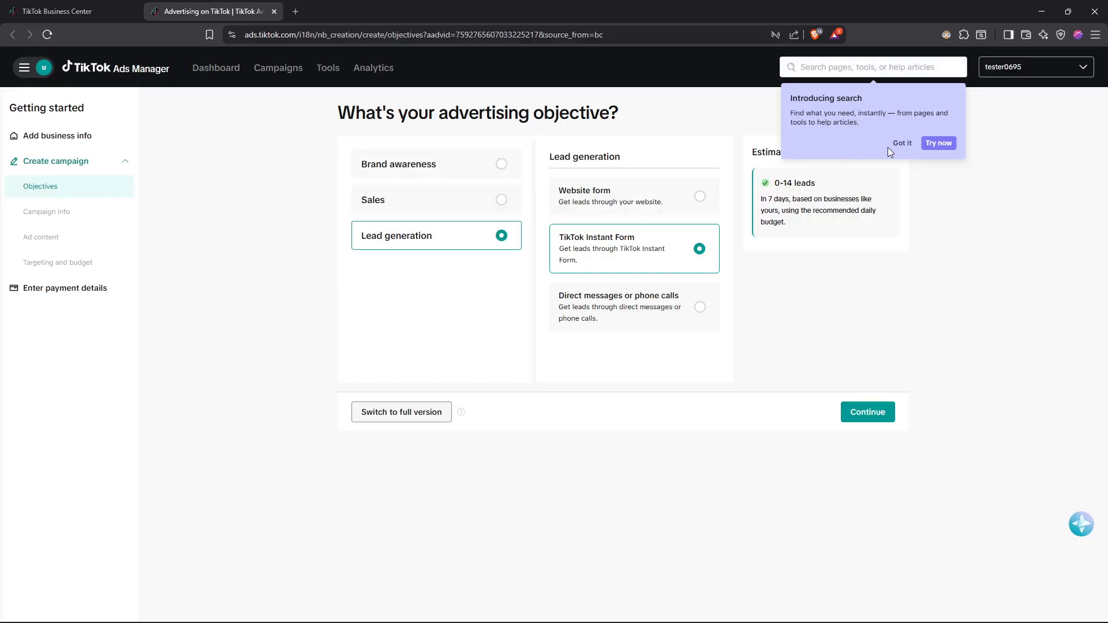
{"action": "left_click", "coordinate": [902, 143]}
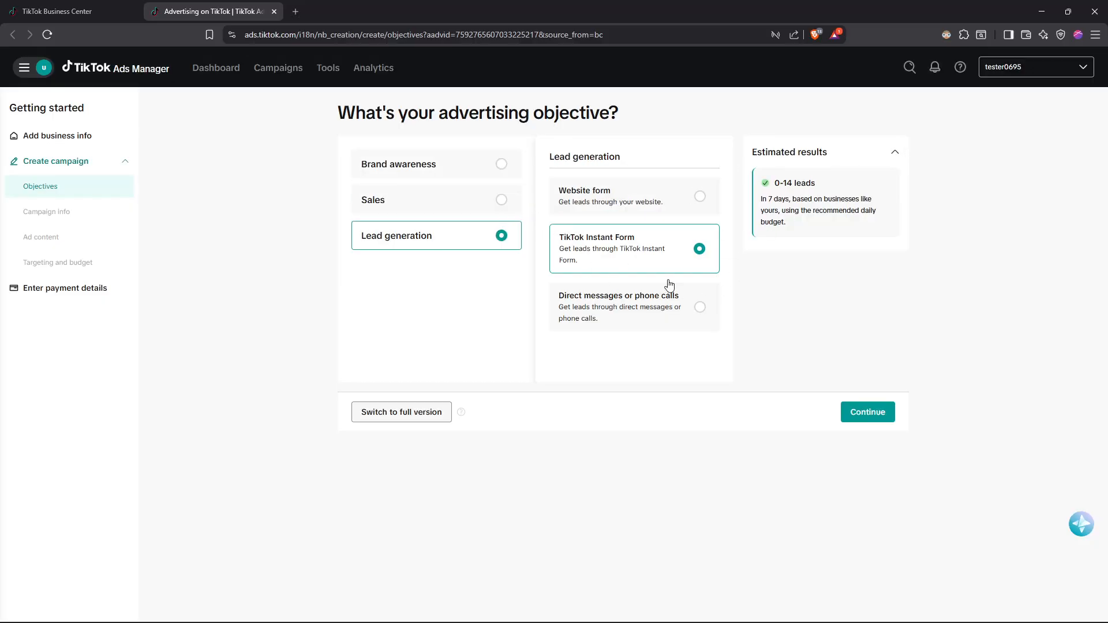
{"action": "left_click", "coordinate": [501, 165]}
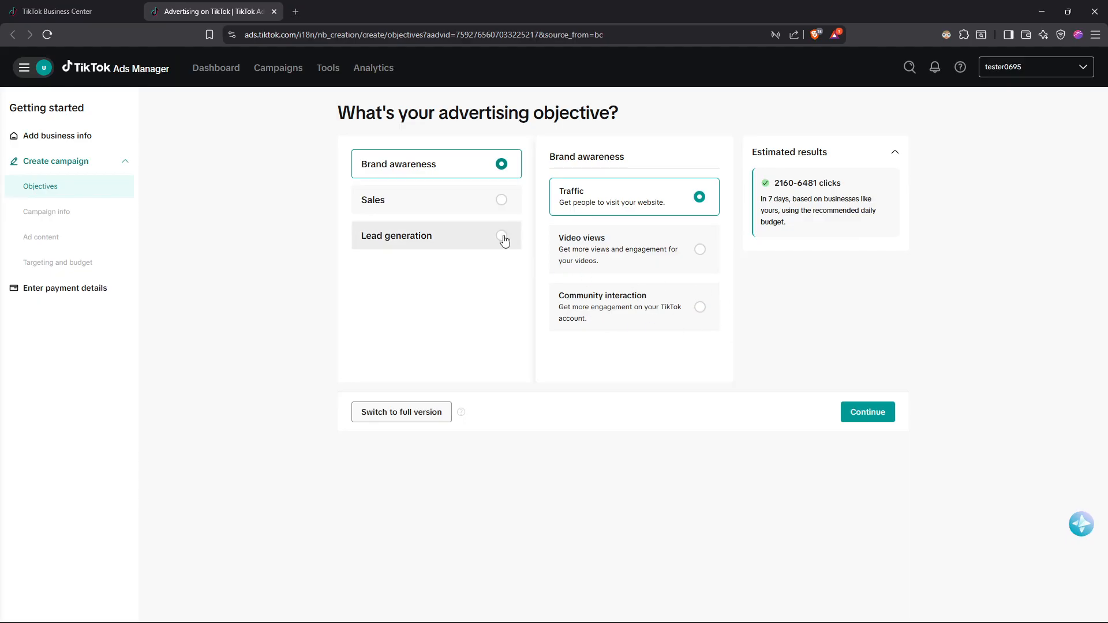
{"action": "left_click", "coordinate": [485, 203]}
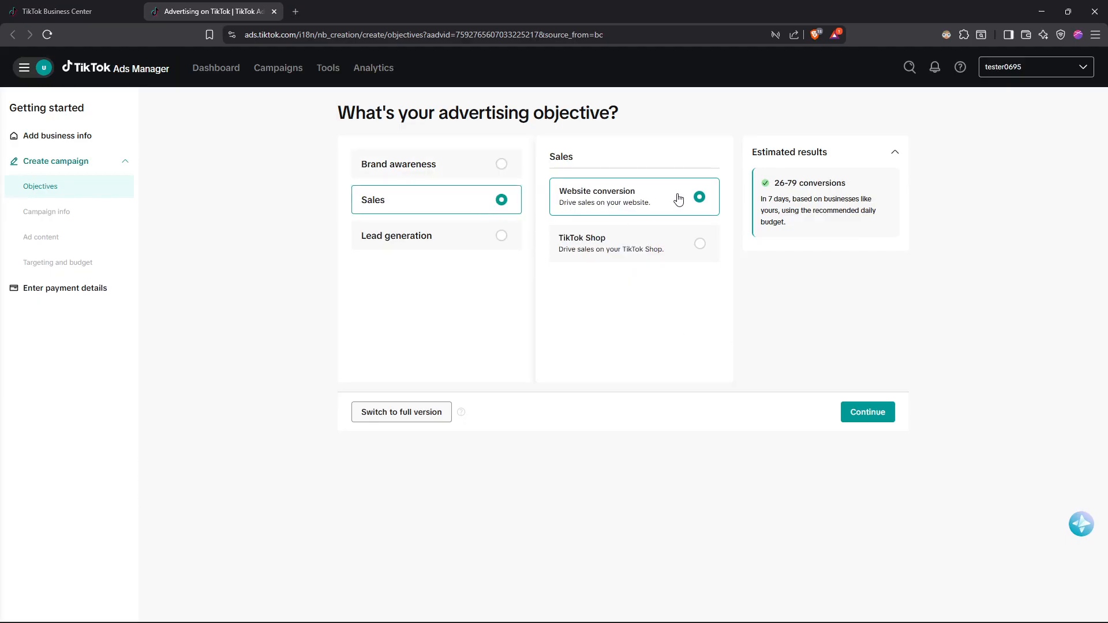
{"action": "left_click", "coordinate": [478, 246]}
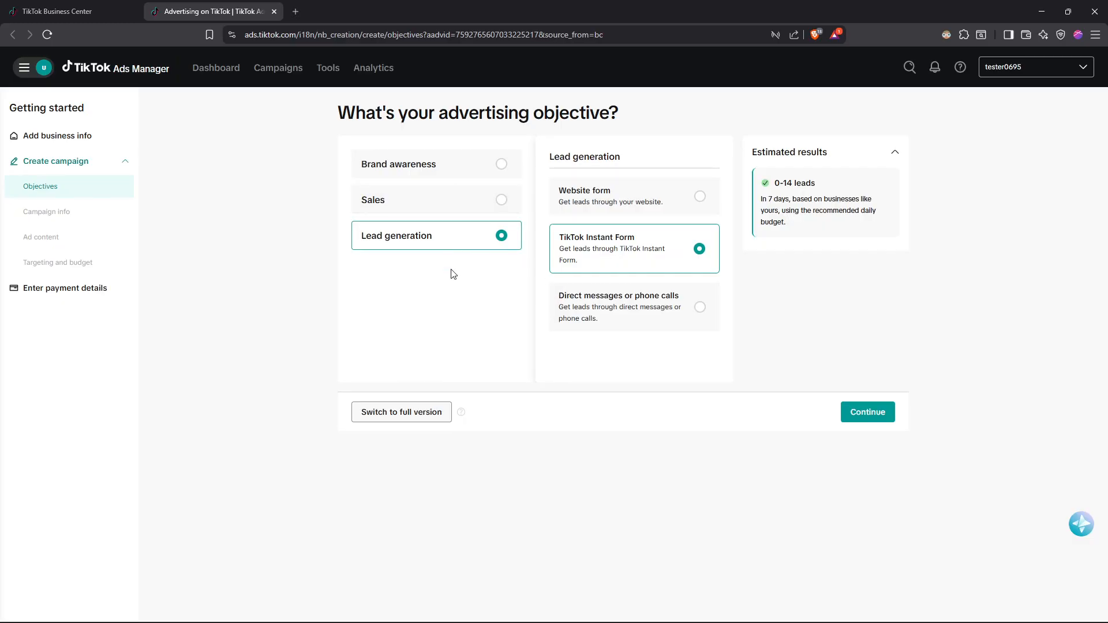
Choose Lead generation through a Website form as the advertising objective and continue to the campaign info.
{"action": "left_click", "coordinate": [425, 166]}
{"action": "left_click", "coordinate": [451, 235]}
{"action": "left_click", "coordinate": [655, 212]}
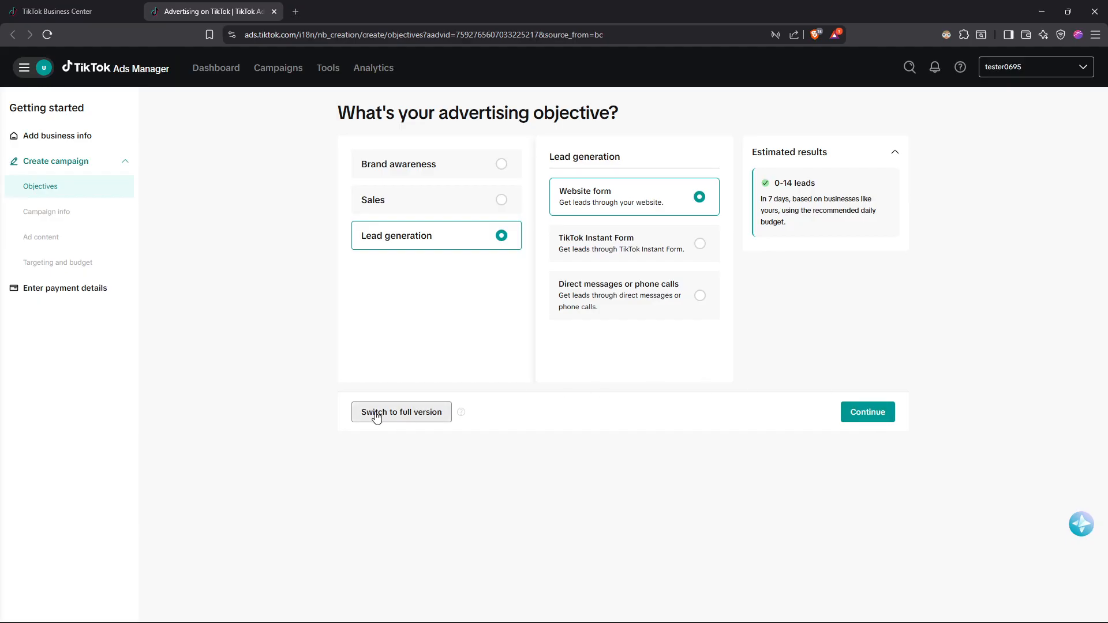
{"action": "left_click", "coordinate": [871, 415]}
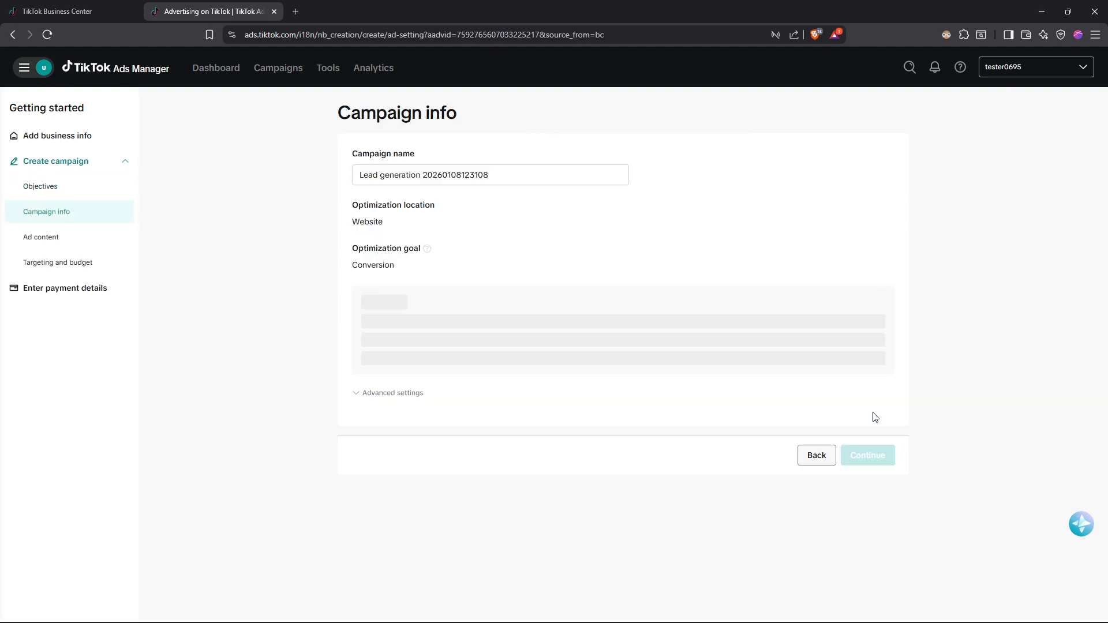
{"action": "left_click_drag", "start_coordinate": [536, 177], "coordinate": [322, 179]}
{"action": "left_click", "coordinate": [551, 218]}
{"action": "left_click_drag", "start_coordinate": [514, 175], "coordinate": [353, 180]}
{"action": "left_click", "coordinate": [557, 222]}
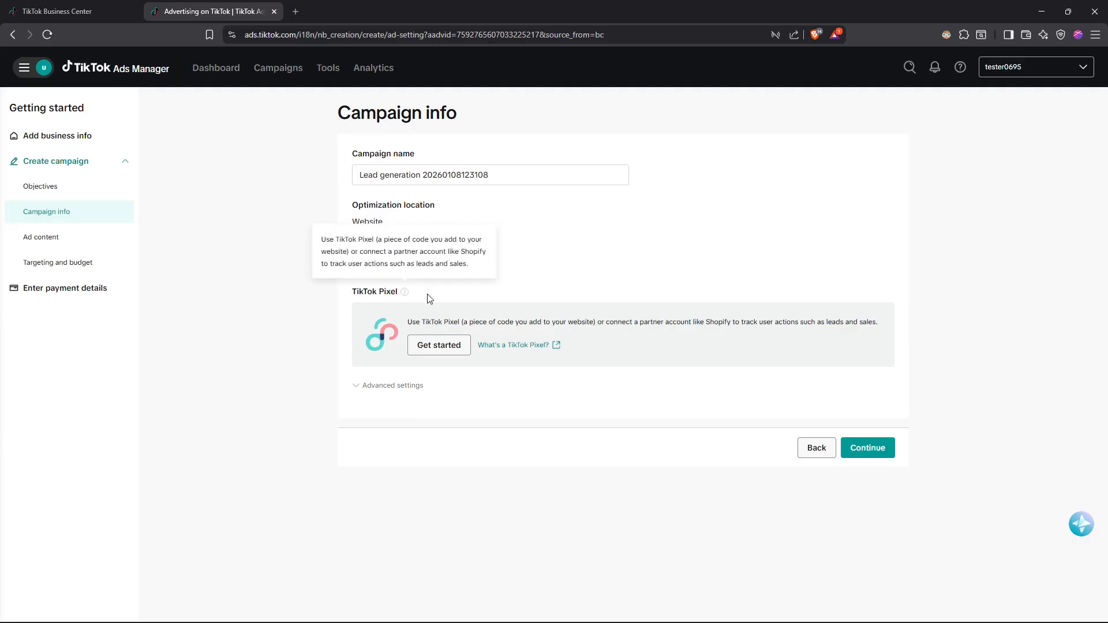
Check the TikTok Pixel explanation, the pixel setup page and the campaign's advanced settings, closing each of them.
{"action": "left_click", "coordinate": [522, 346]}
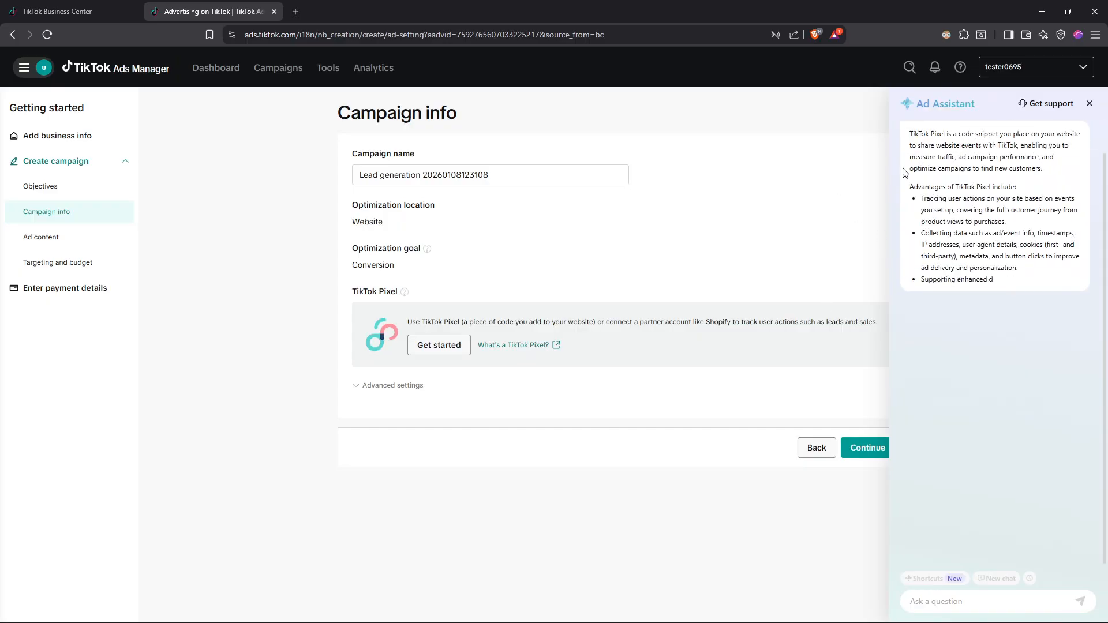
{"action": "left_click", "coordinate": [434, 347]}
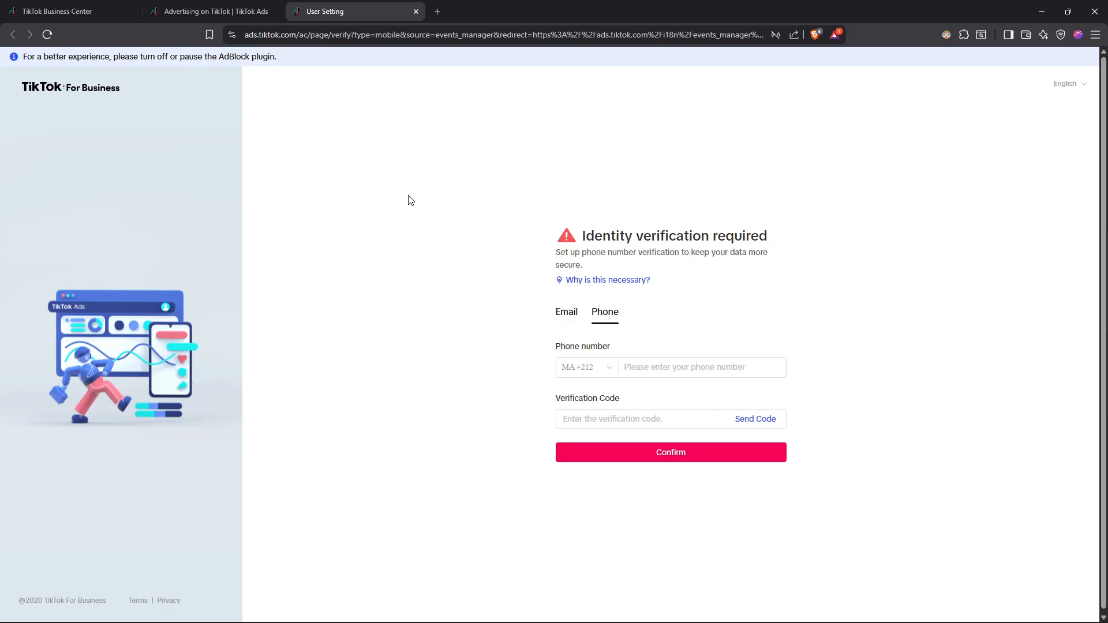
{"action": "key", "text": "ctrl+w"}
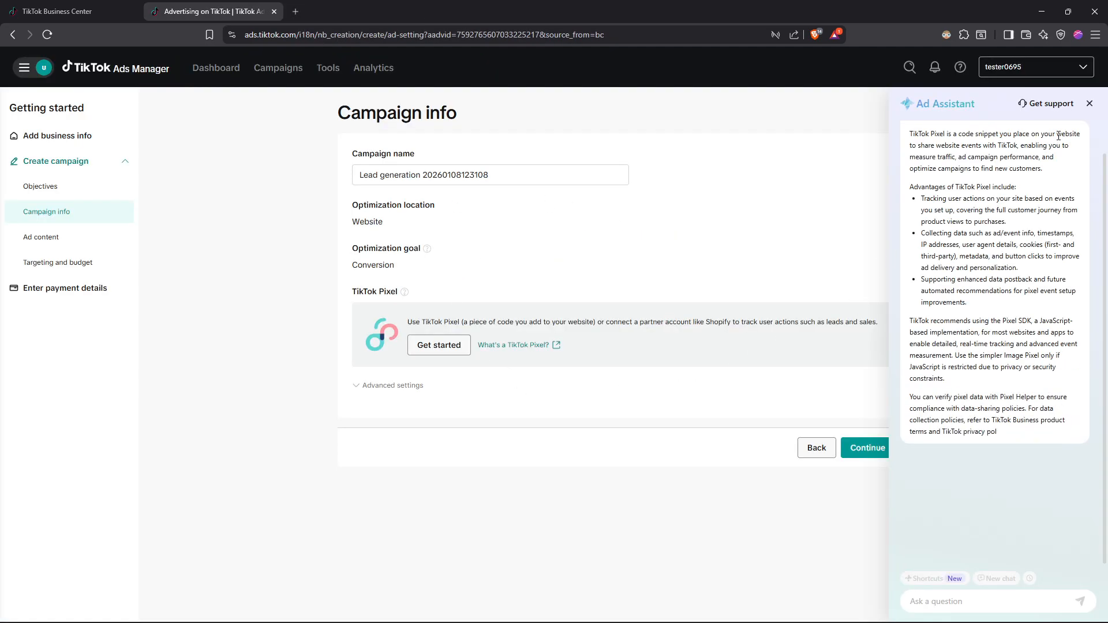
{"action": "left_click", "coordinate": [1089, 104]}
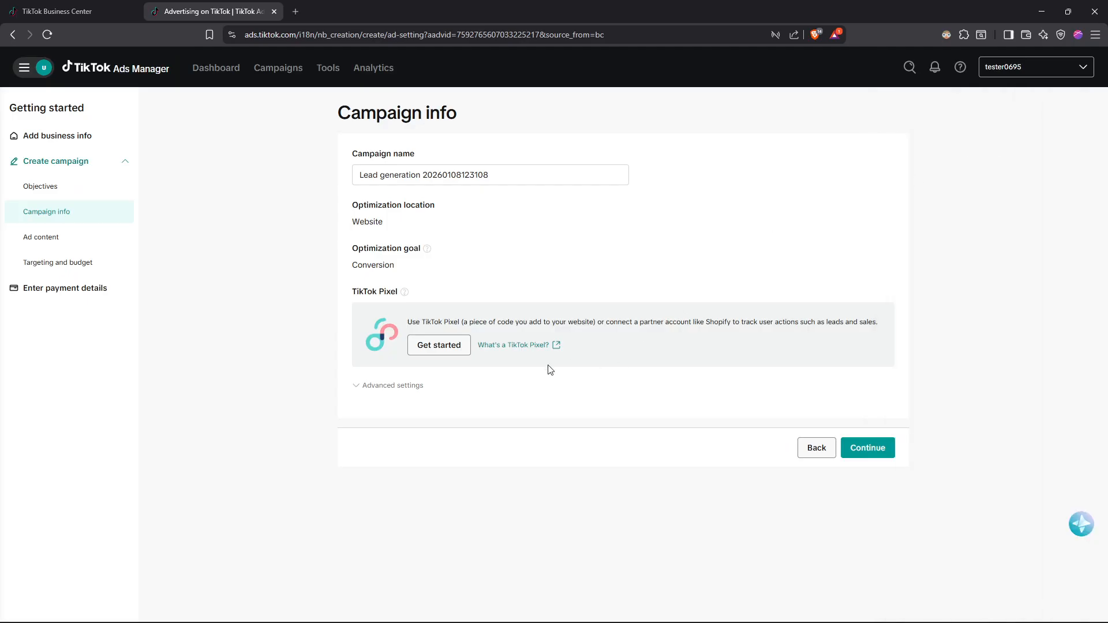
{"action": "left_click", "coordinate": [391, 386]}
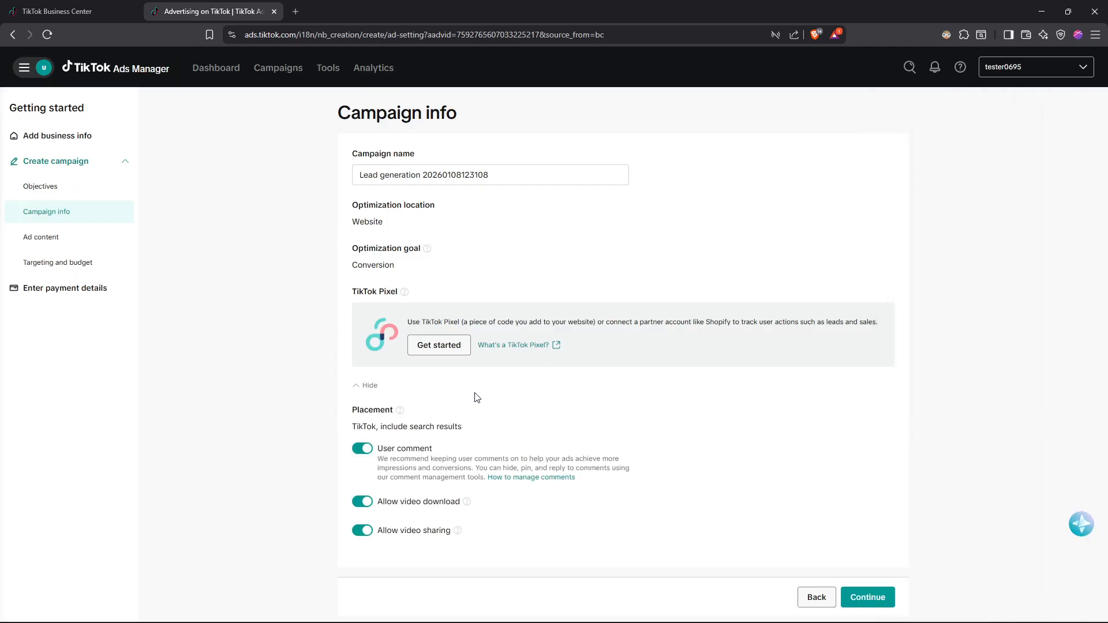
{"action": "left_click", "coordinate": [365, 387]}
Try to continue past the campaign info without a TikTok Pixel, and return to the advertising objective.
{"action": "left_click", "coordinate": [856, 441]}
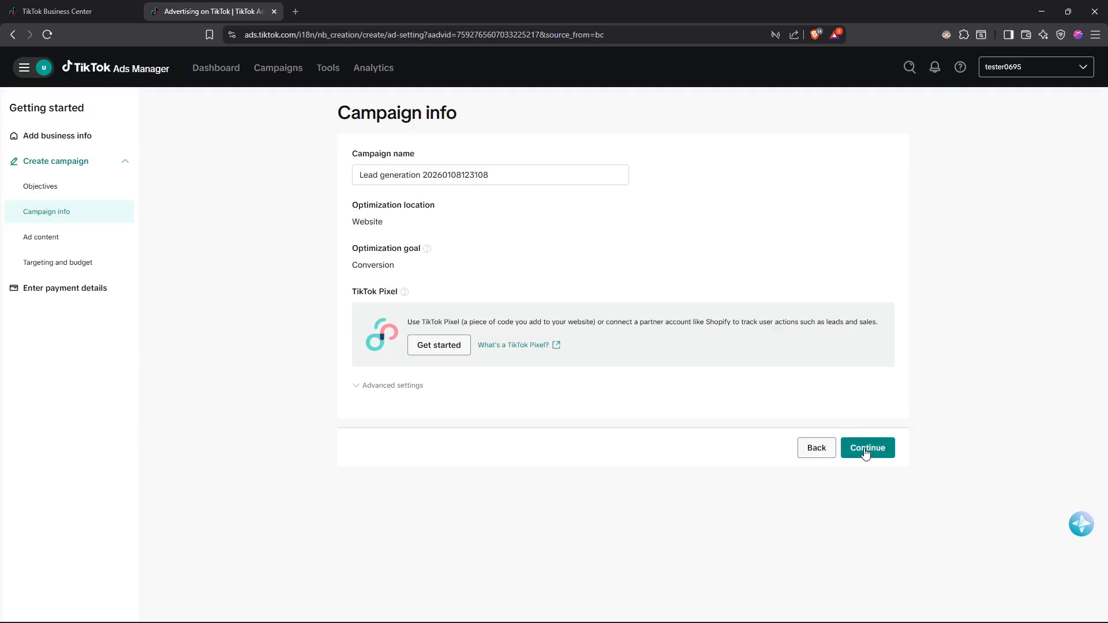
{"action": "key", "text": "Tab"}
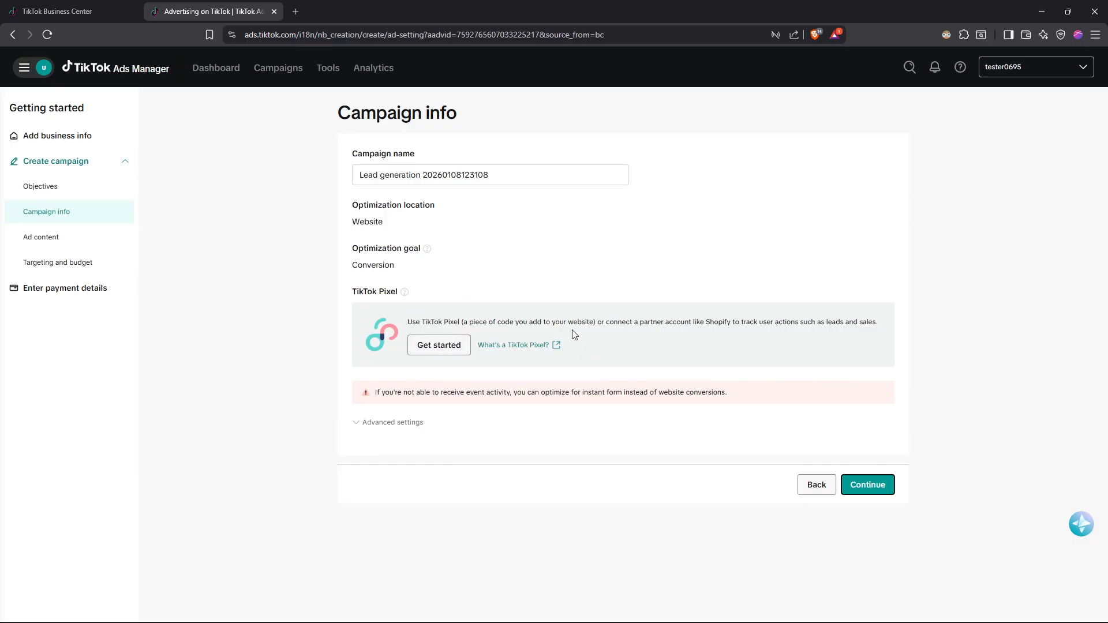
{"action": "left_click", "coordinate": [815, 485]}
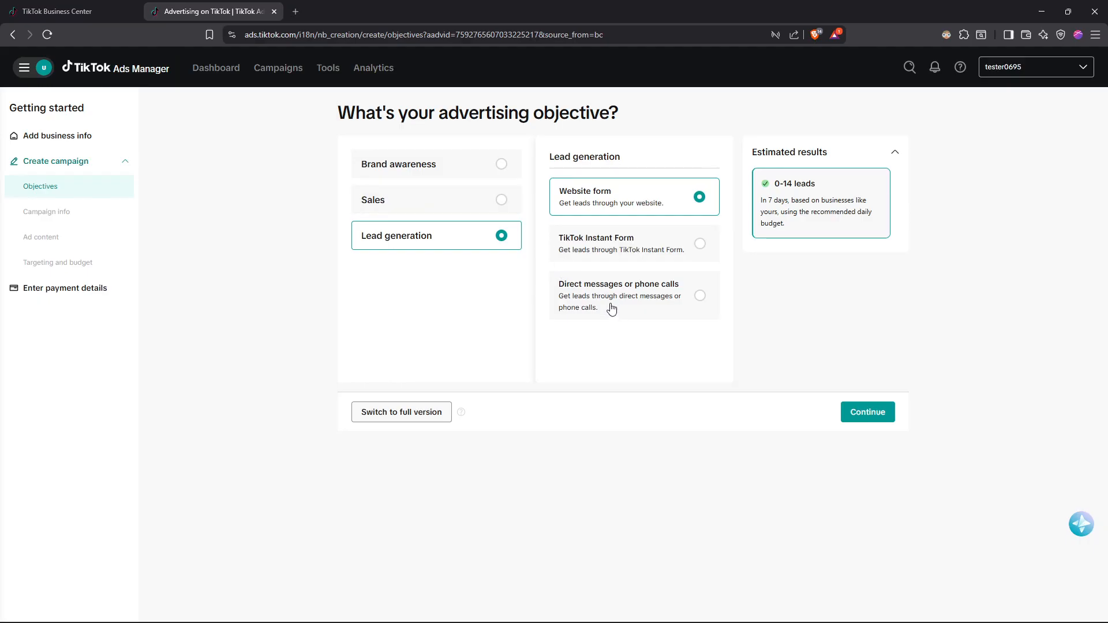
Choose Direct messages or phone calls as the lead generation option, continue to the ad group setup and dismiss the multiple-ads tip.
{"action": "left_click", "coordinate": [658, 303]}
{"action": "left_click", "coordinate": [860, 410]}
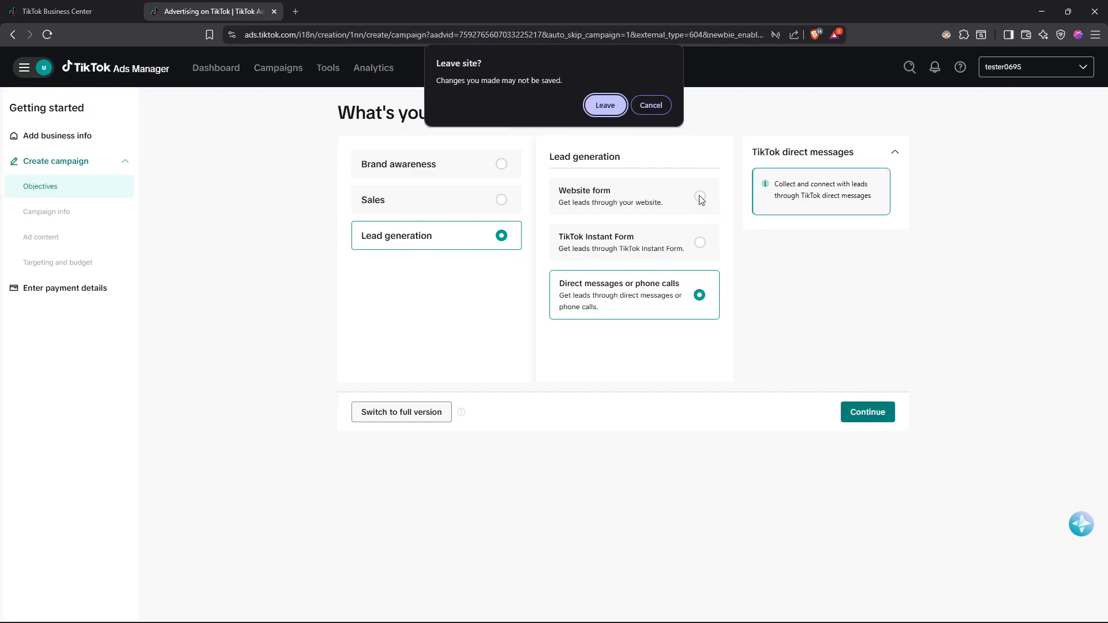
{"action": "left_click", "coordinate": [605, 105]}
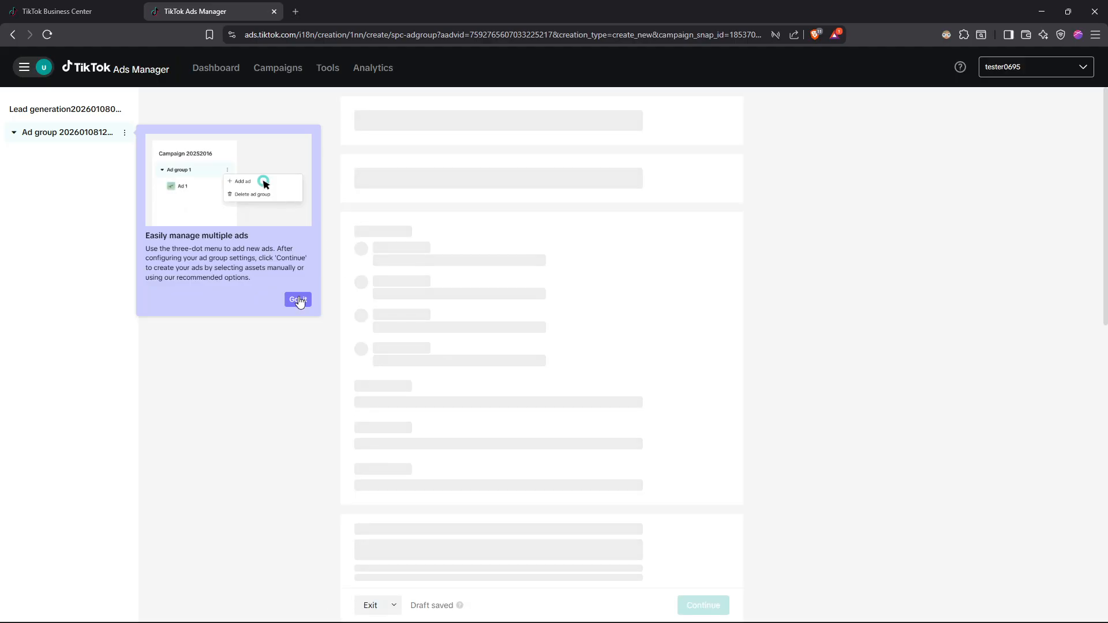
{"action": "left_click", "coordinate": [297, 300]}
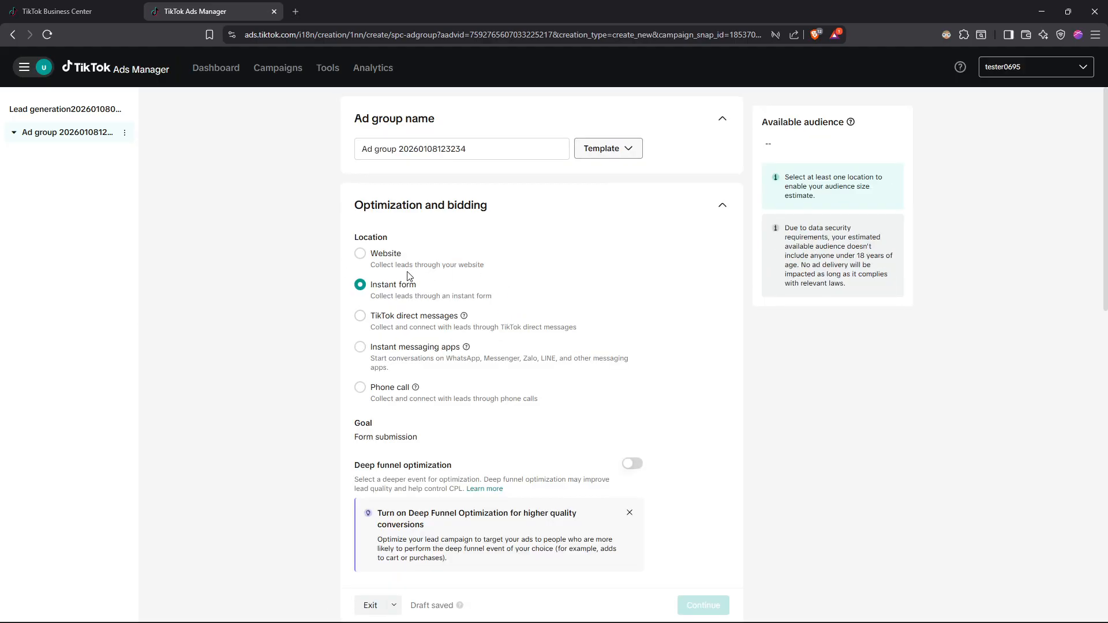
Switch the ad group's bid strategy to Highest volume and back to Target cost per result.
{"action": "scroll", "coordinate": [375, 254], "scroll_direction": "down", "scroll_amount": 1}
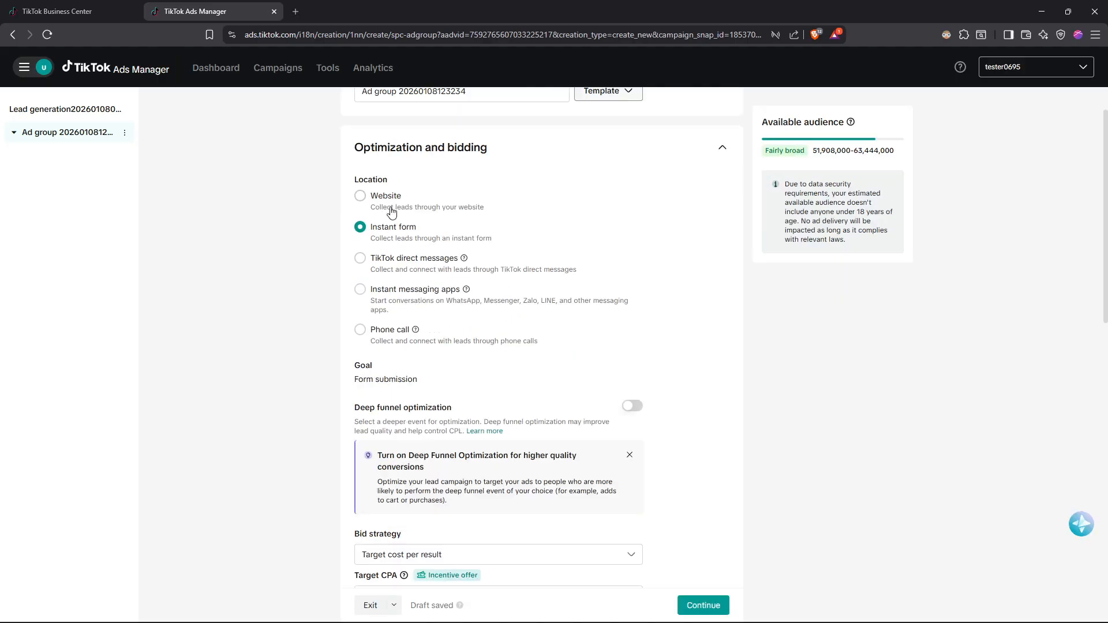
{"action": "scroll", "coordinate": [399, 206], "scroll_direction": "down", "scroll_amount": 5}
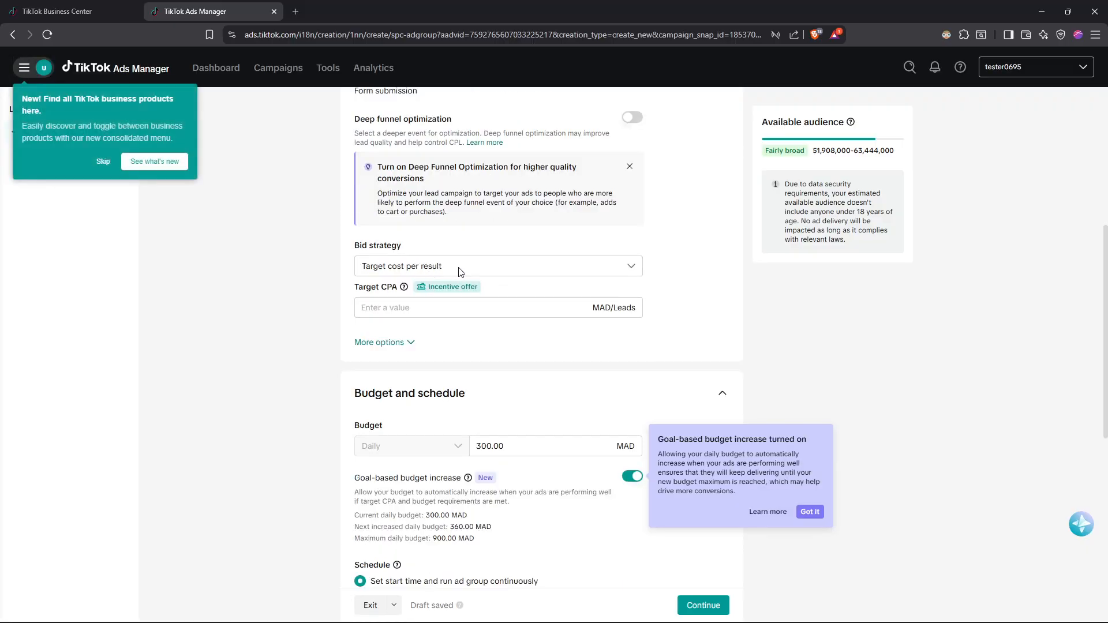
{"action": "left_click", "coordinate": [418, 271]}
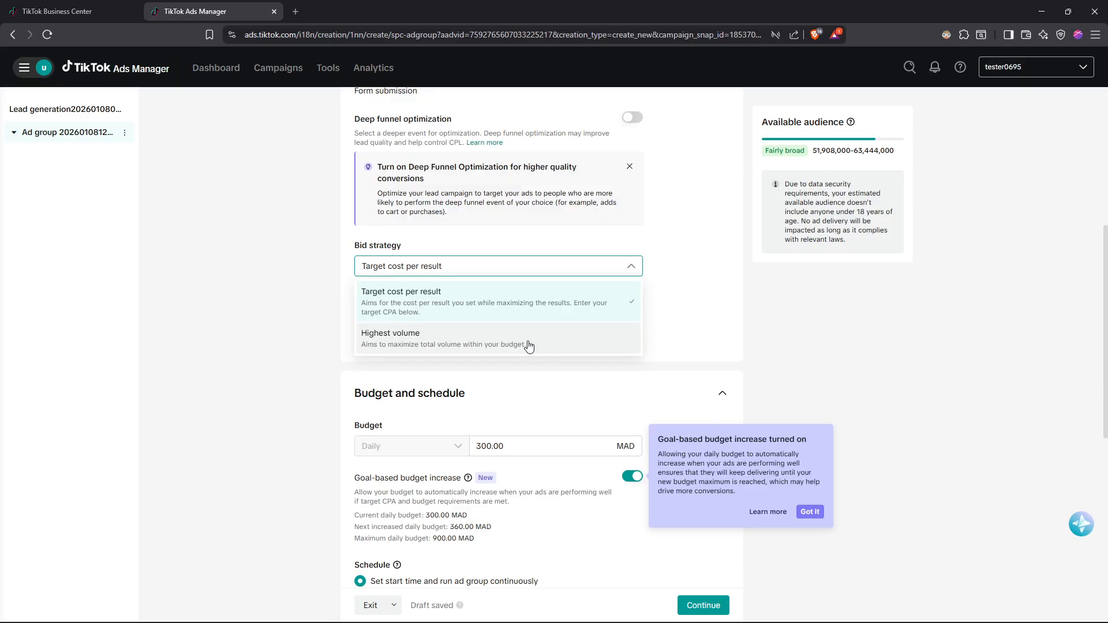
{"action": "left_click", "coordinate": [551, 342]}
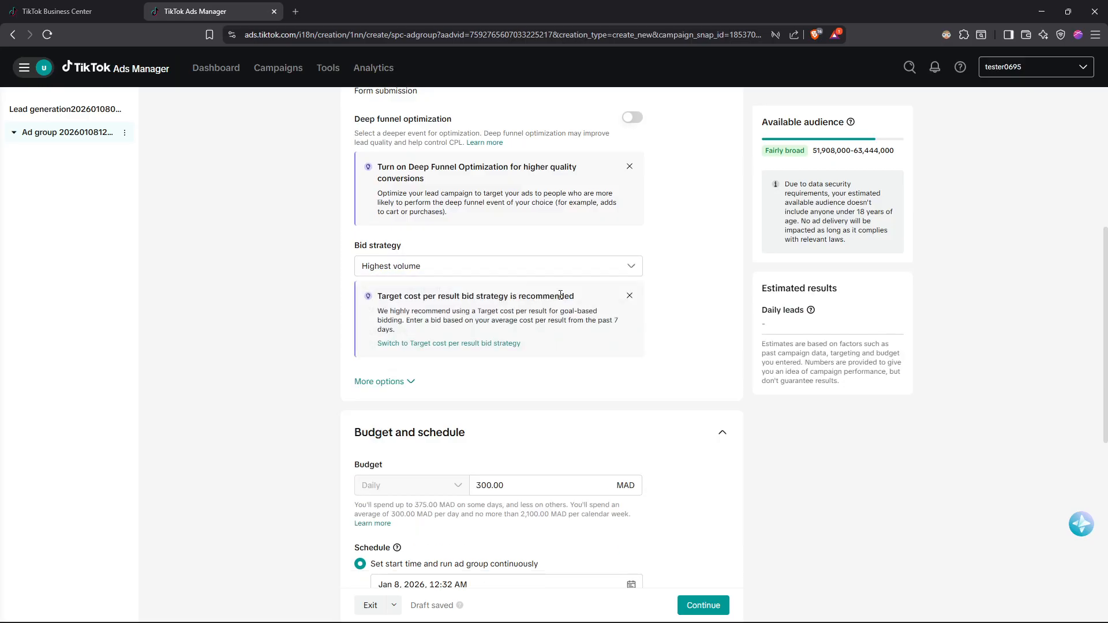
{"action": "left_click", "coordinate": [492, 273]}
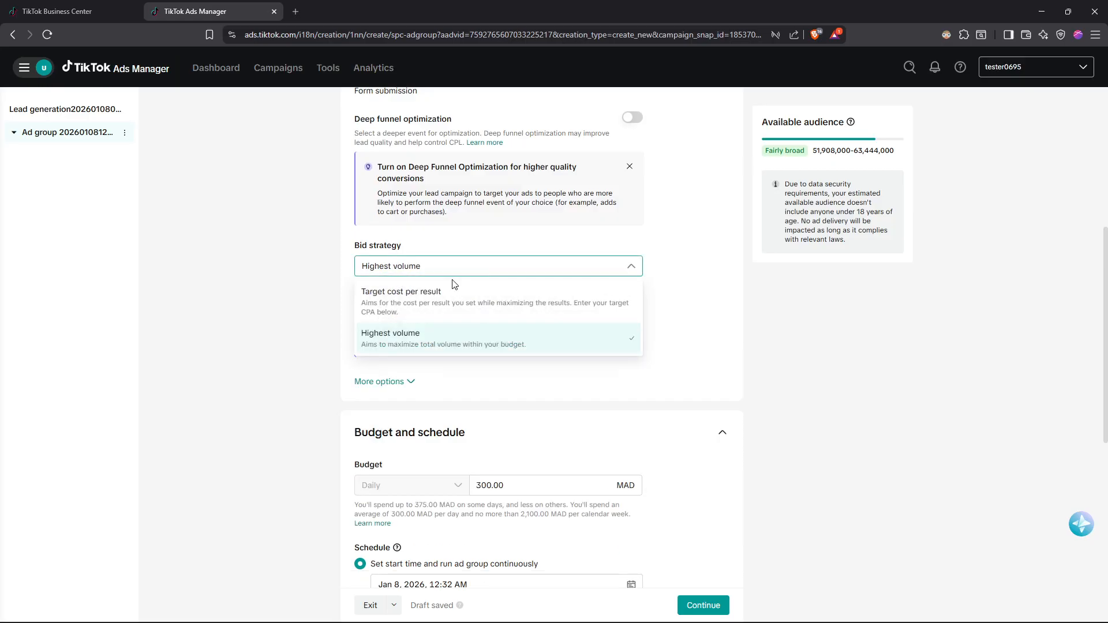
{"action": "left_click", "coordinate": [422, 306]}
Set the target CPA to 500 MAD per lead.
{"action": "left_click", "coordinate": [420, 311]}
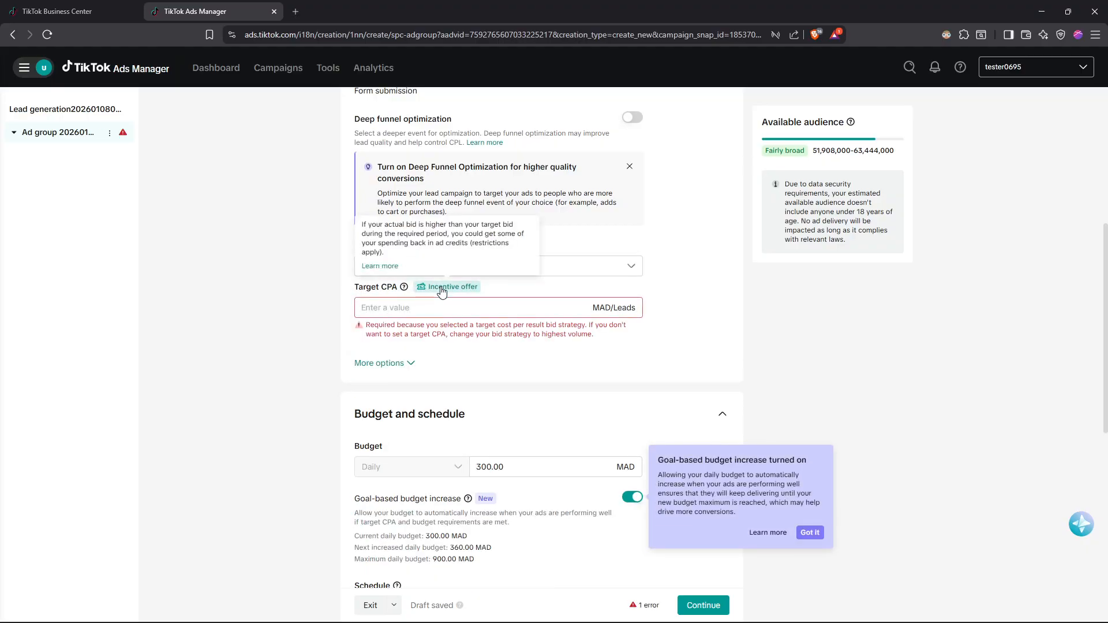
{"action": "type", "text": "500"}
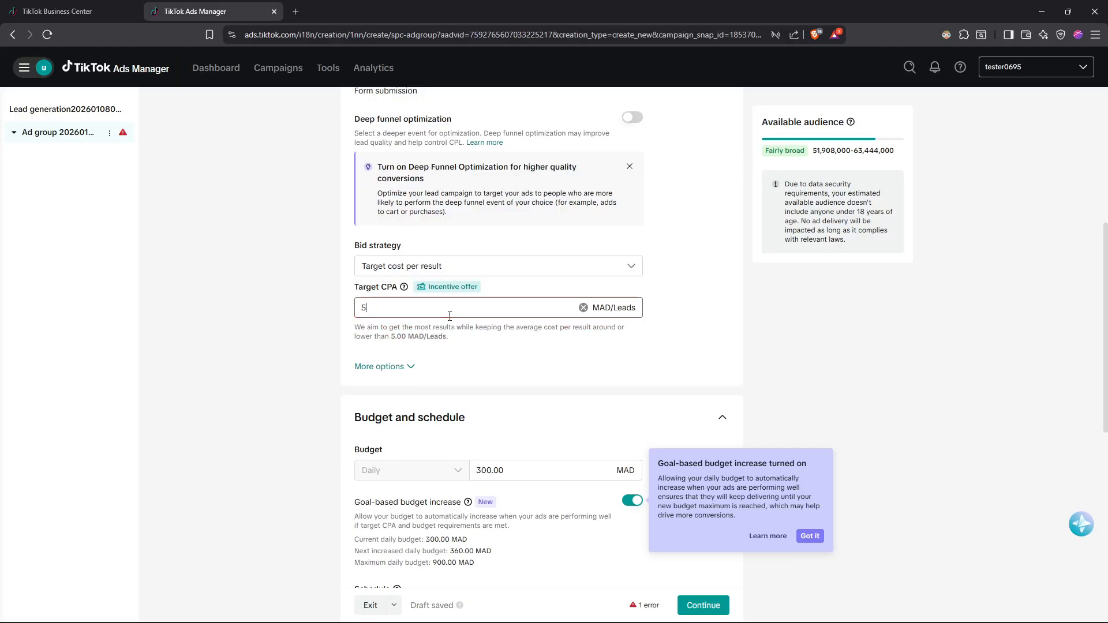
{"action": "left_click", "coordinate": [472, 361]}
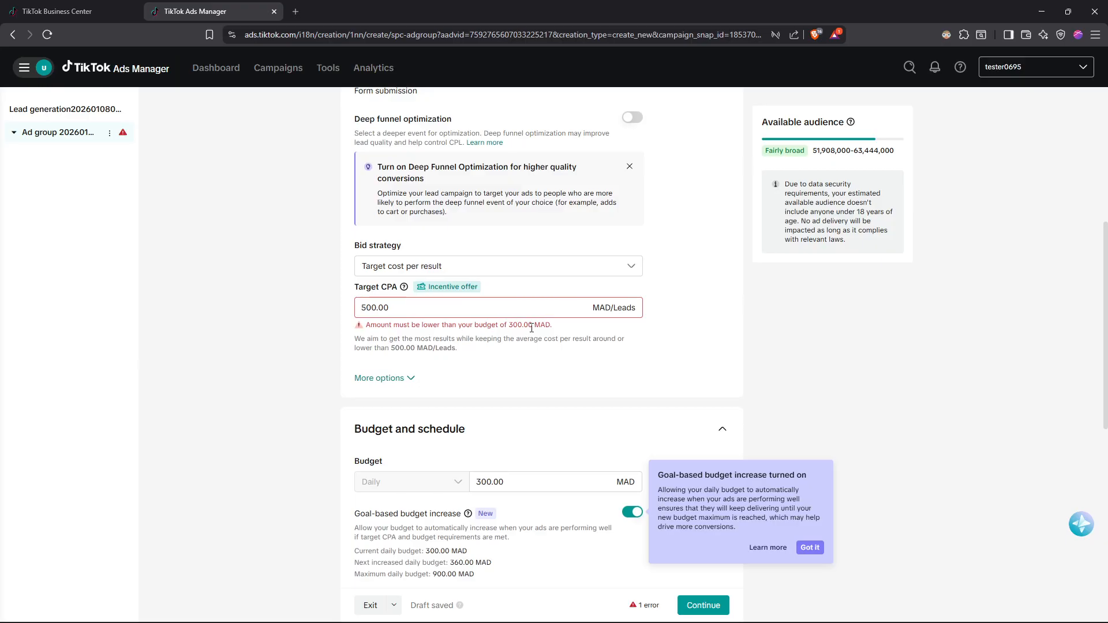
Set the daily budget to 5000 MAD and dismiss the tip about the goal-based budget increase.
{"action": "scroll", "coordinate": [448, 354], "scroll_direction": "down", "scroll_amount": 2}
{"action": "left_click", "coordinate": [538, 373]}
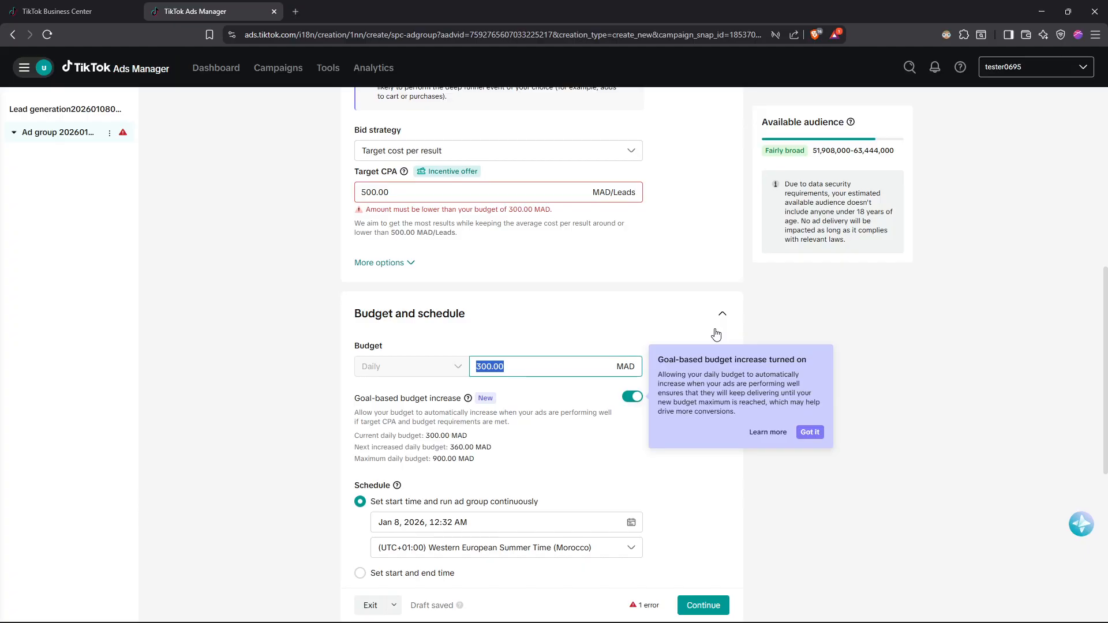
{"action": "type", "text": "5000"}
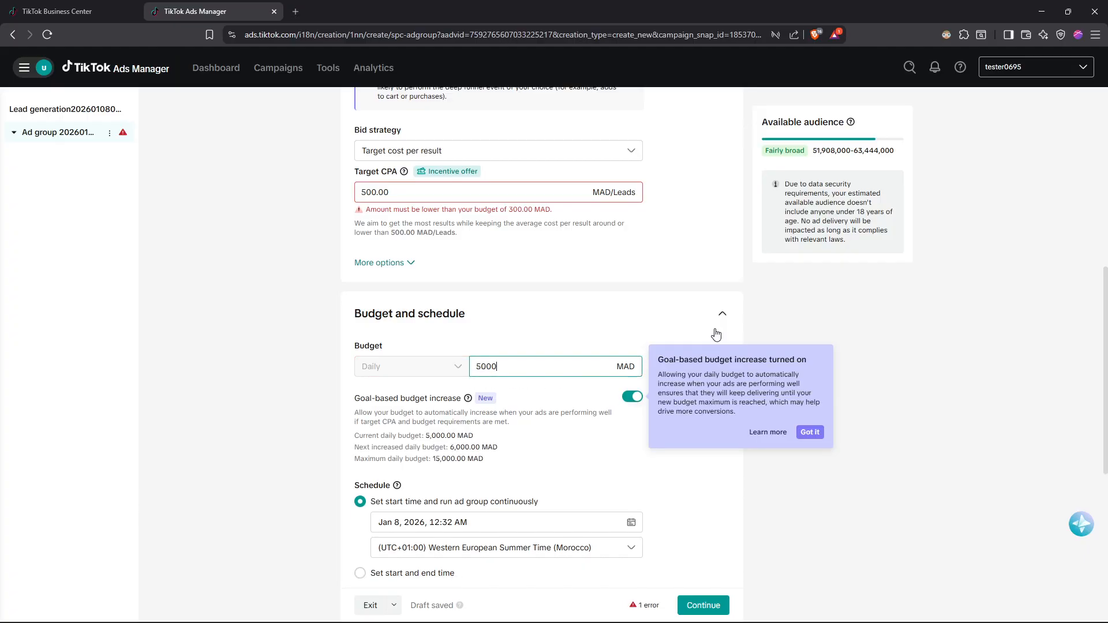
{"action": "left_click", "coordinate": [673, 244]}
{"action": "scroll", "coordinate": [508, 228], "scroll_direction": "down", "scroll_amount": 1}
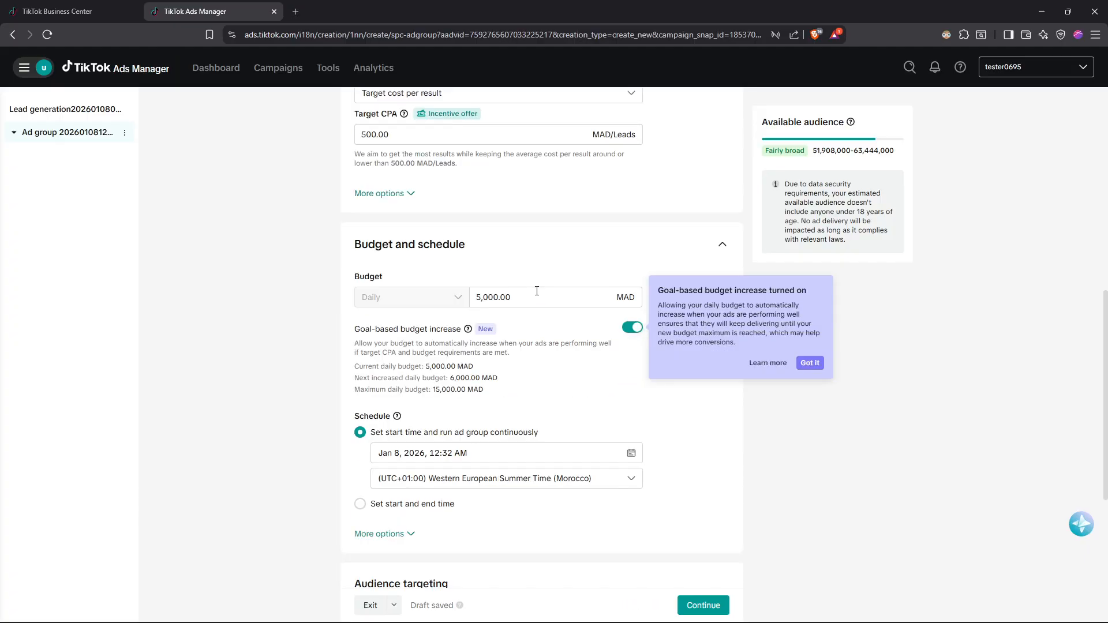
{"action": "left_click", "coordinate": [528, 243]}
{"action": "left_click", "coordinate": [702, 251]}
{"action": "left_click", "coordinate": [810, 362]}
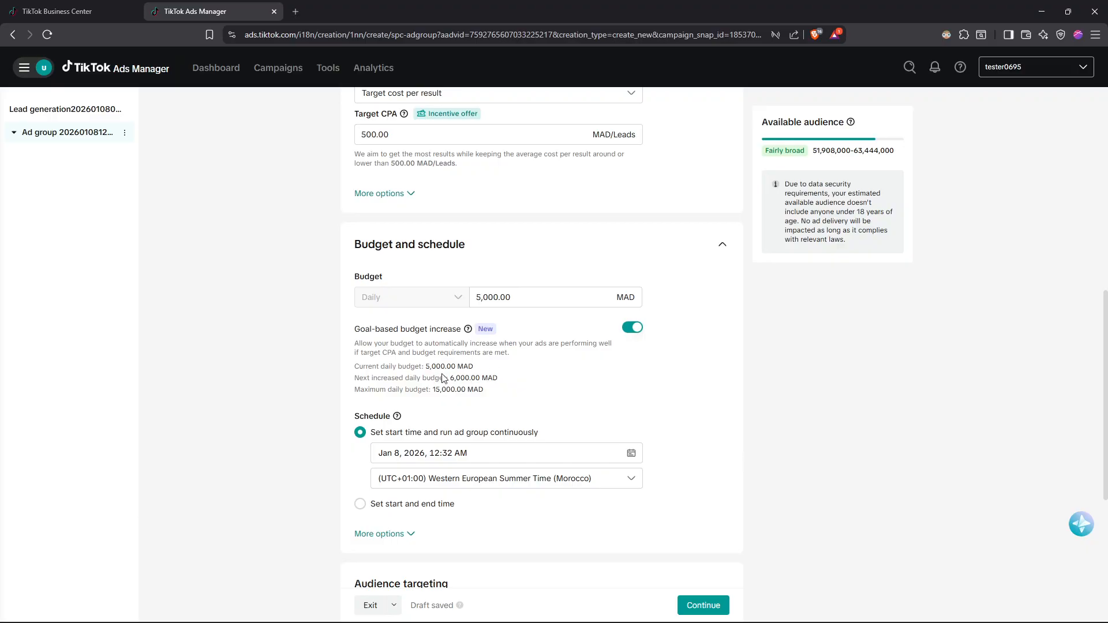
Review the current, next increased and maximum daily budgets of the goal-based budget increase, along with the bid settings.
{"action": "left_click_drag", "start_coordinate": [429, 366], "coordinate": [517, 385]}
{"action": "left_click", "coordinate": [462, 378]}
{"action": "left_click", "coordinate": [520, 386]}
{"action": "left_click_drag", "start_coordinate": [432, 392], "coordinate": [487, 392]}
{"action": "left_click", "coordinate": [489, 395]}
{"action": "scroll", "coordinate": [549, 322], "scroll_direction": "up", "scroll_amount": 1}
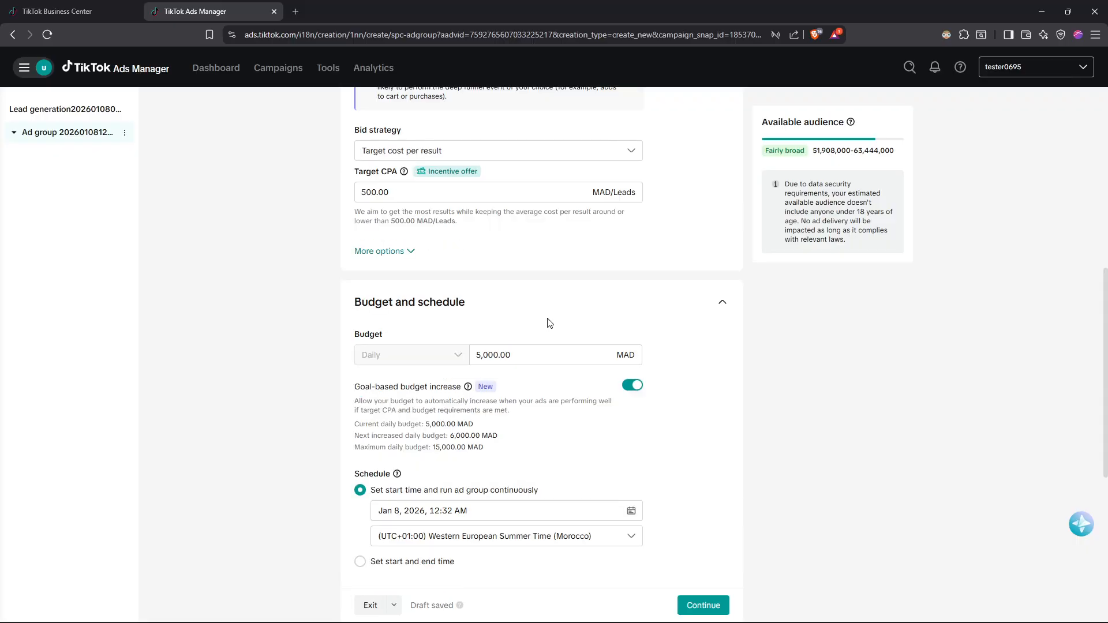
{"action": "scroll", "coordinate": [553, 332], "scroll_direction": "up", "scroll_amount": 1}
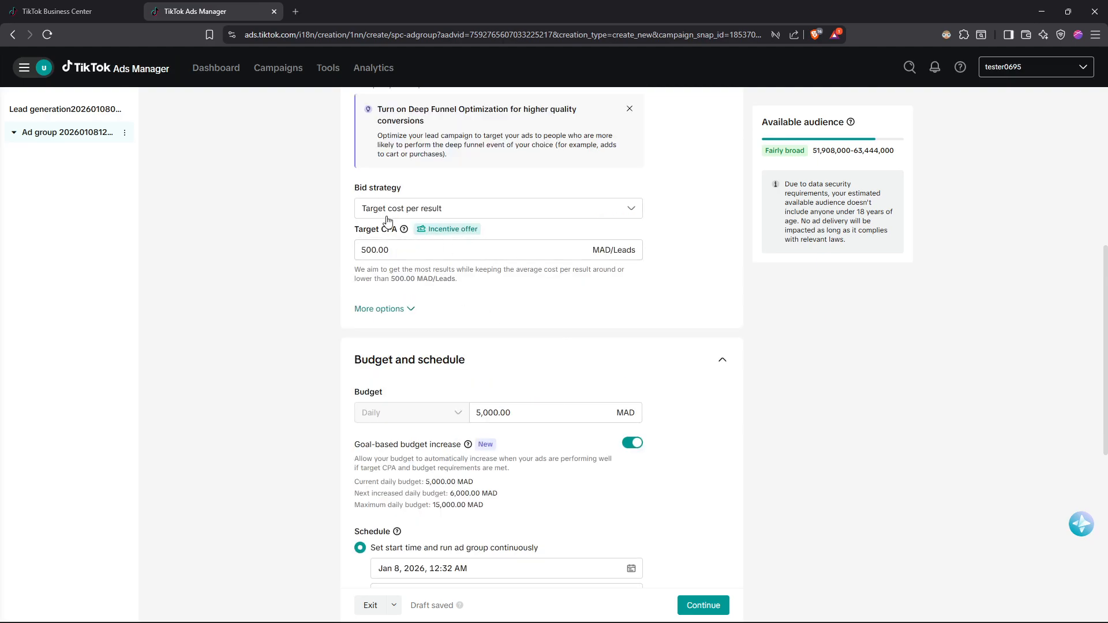
Check the additional audience targeting options, collapse them again and continue to the ad creation page.
{"action": "scroll", "coordinate": [436, 271], "scroll_direction": "down", "scroll_amount": 7}
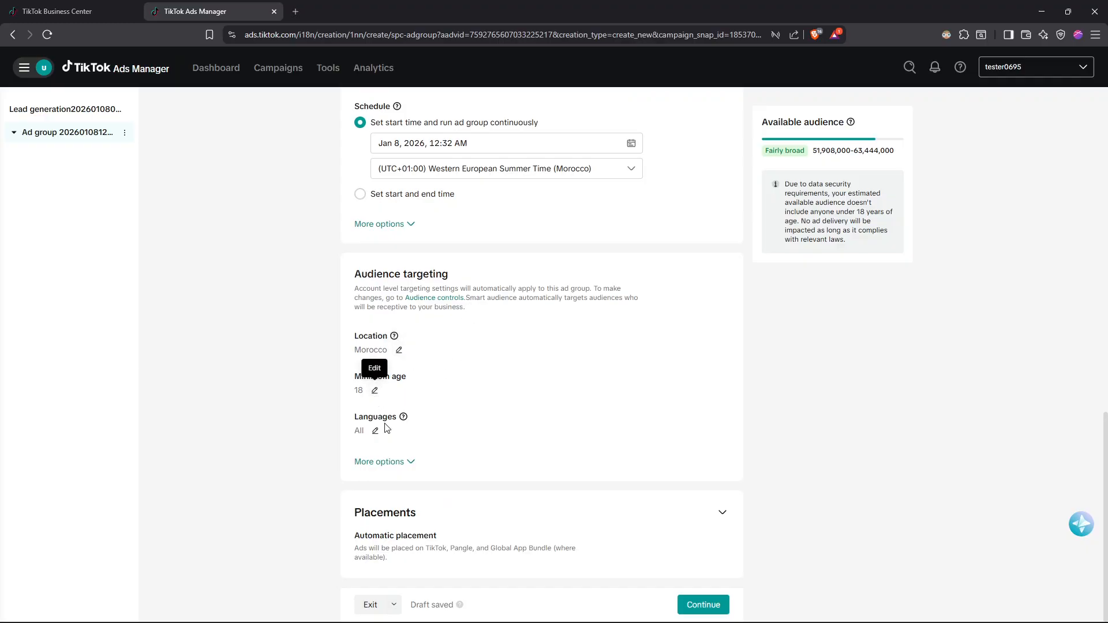
{"action": "left_click", "coordinate": [404, 462]}
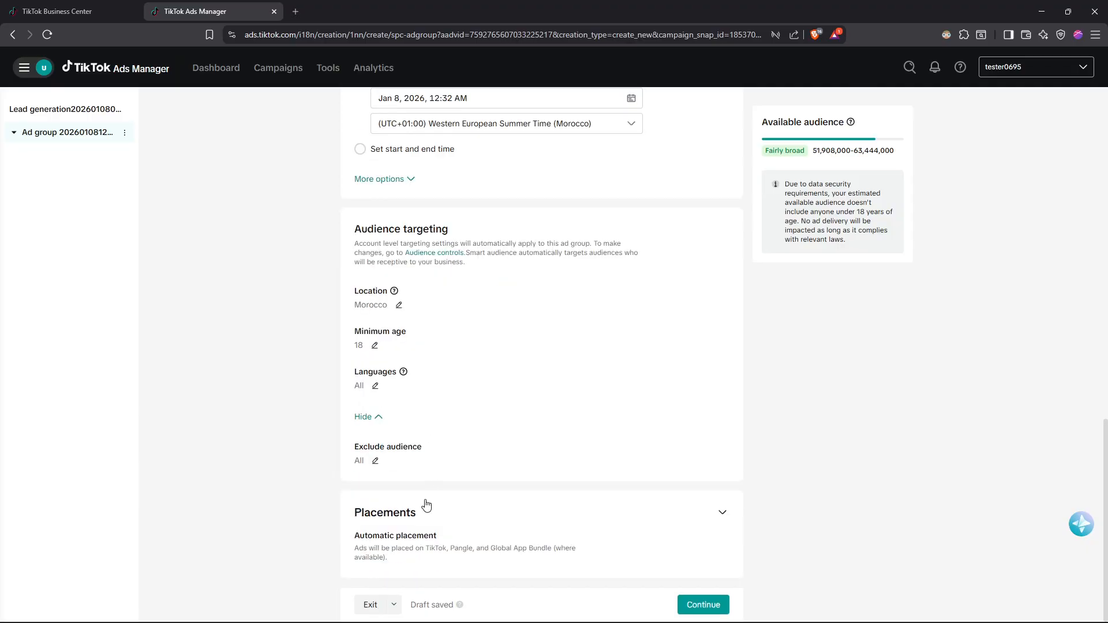
{"action": "double_click", "coordinate": [363, 417]}
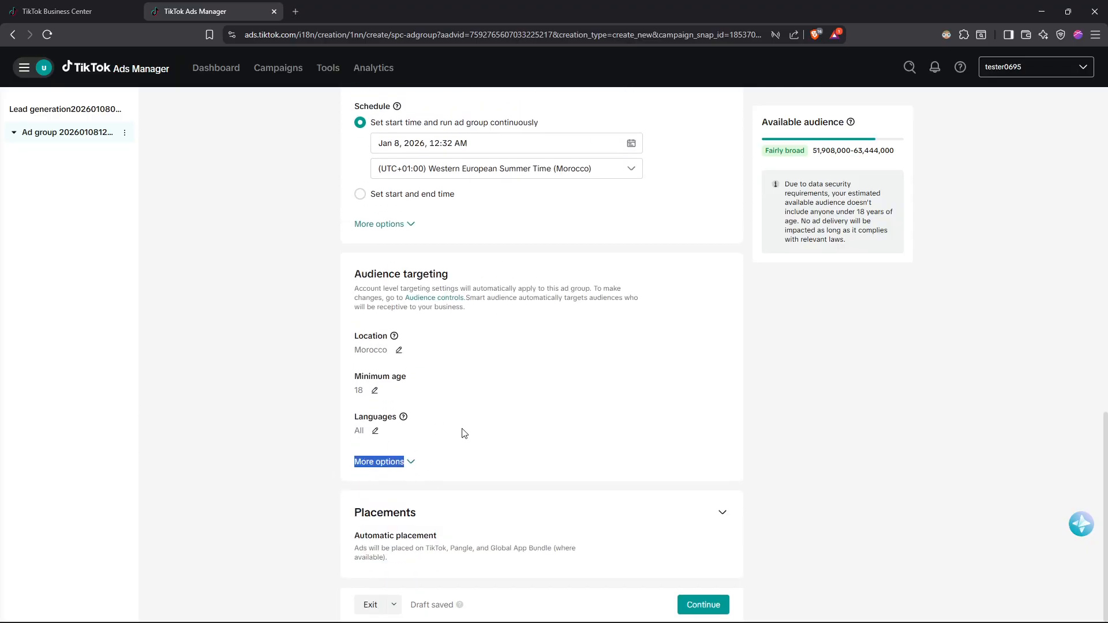
{"action": "left_click", "coordinate": [694, 605]}
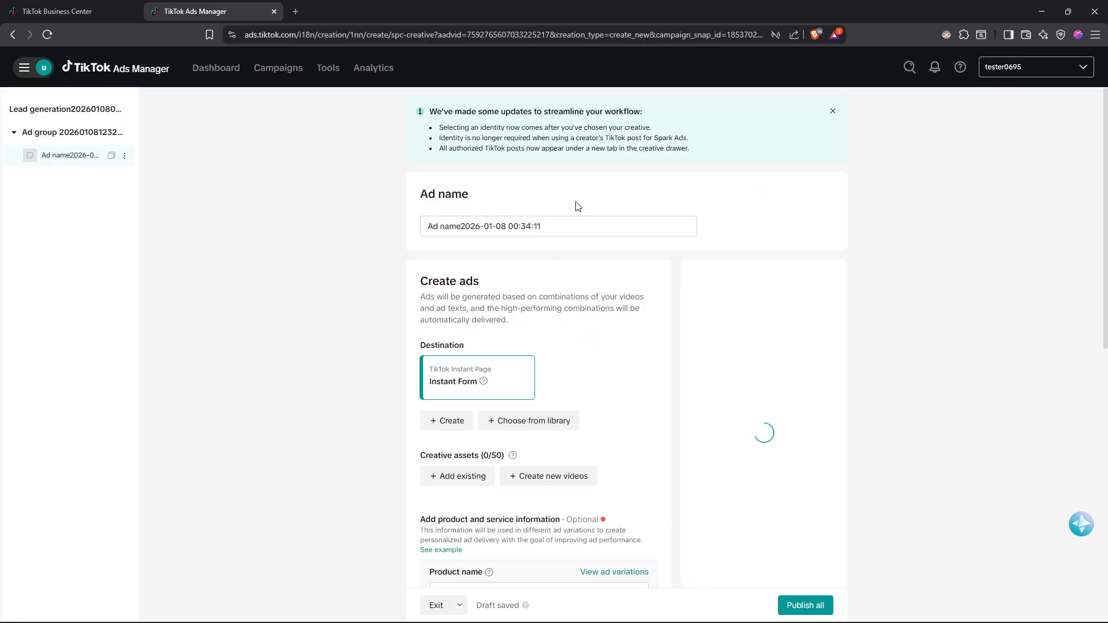
Review the ad's destination, creative assets, product information, preview and tracking sections, dismissing the Tailored ad variations tip.
{"action": "scroll", "coordinate": [554, 212], "scroll_direction": "down", "scroll_amount": 1}
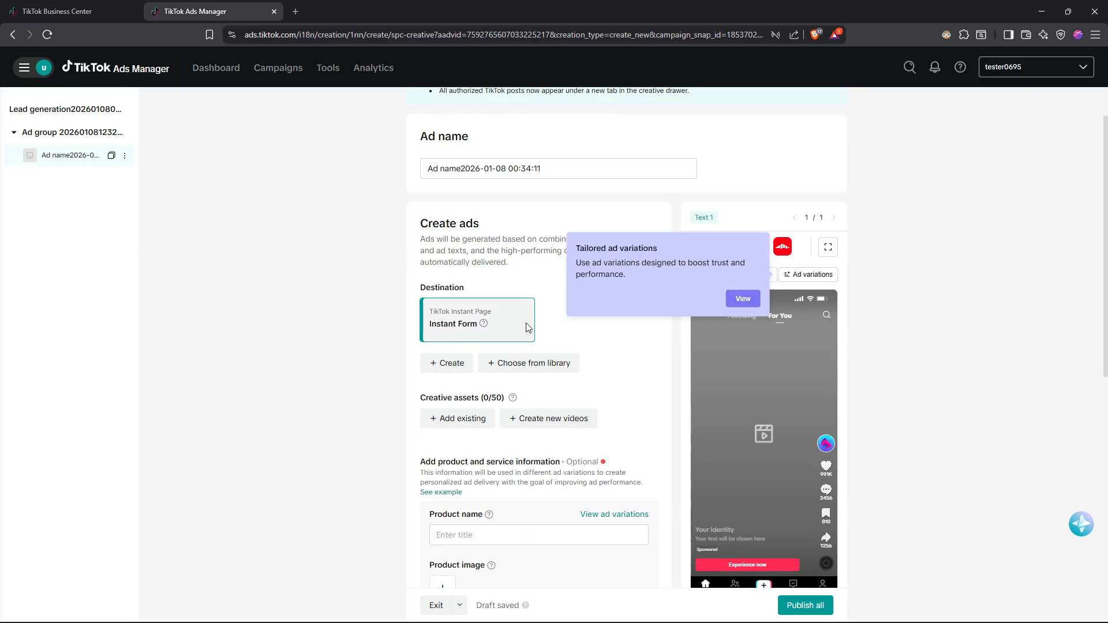
{"action": "left_click", "coordinate": [747, 302]}
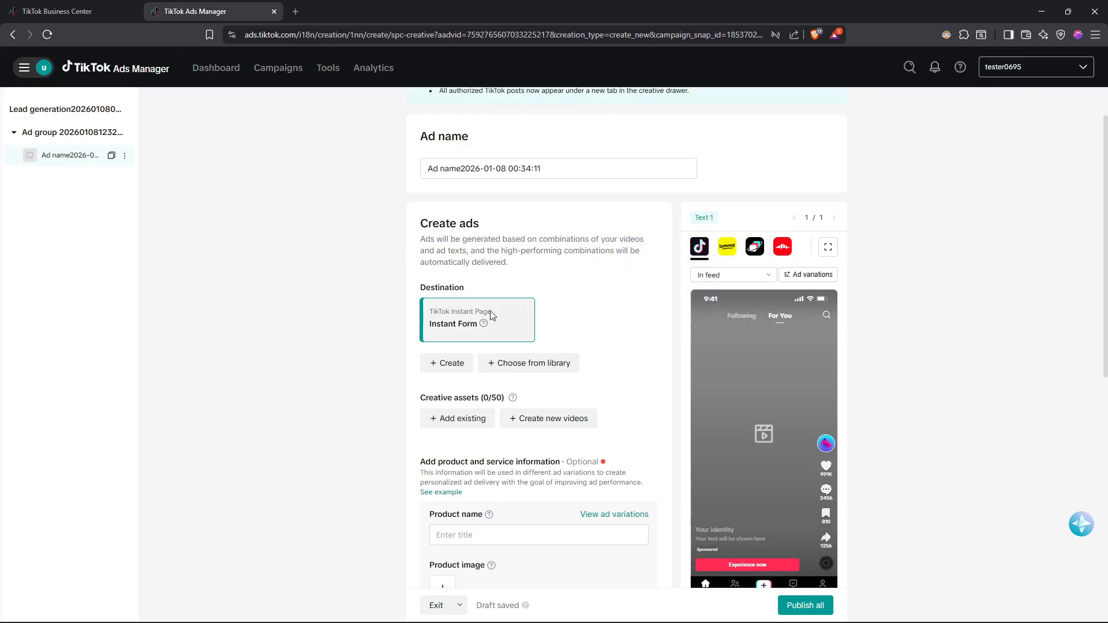
{"action": "scroll", "coordinate": [490, 310], "scroll_direction": "down", "scroll_amount": 2}
{"action": "scroll", "coordinate": [495, 231], "scroll_direction": "up", "scroll_amount": 1}
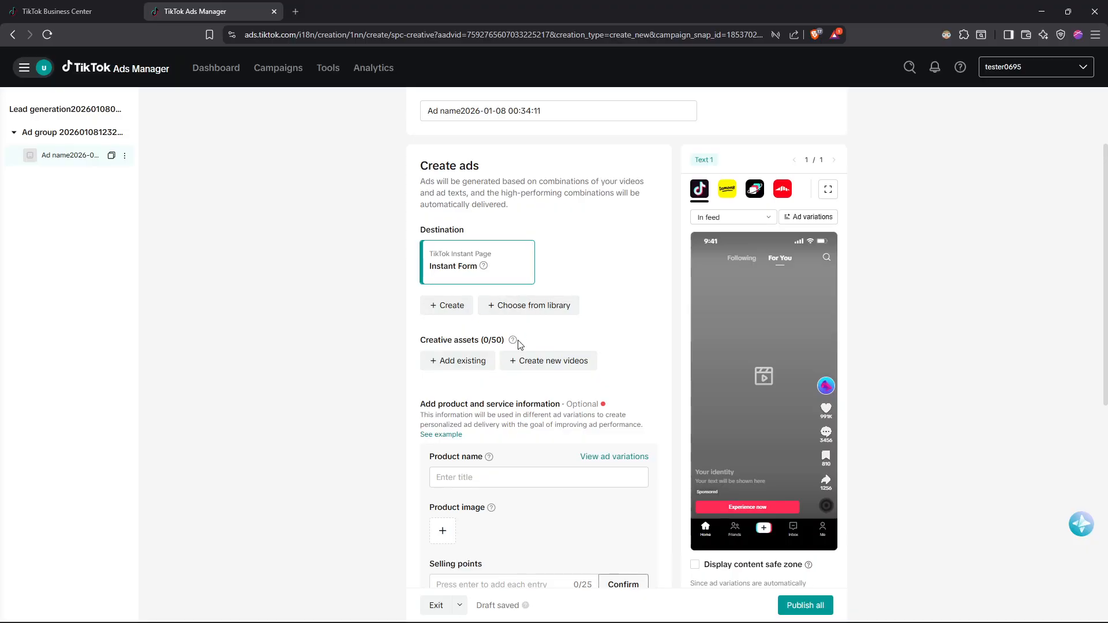
{"action": "mouse_move", "coordinate": [519, 345]}
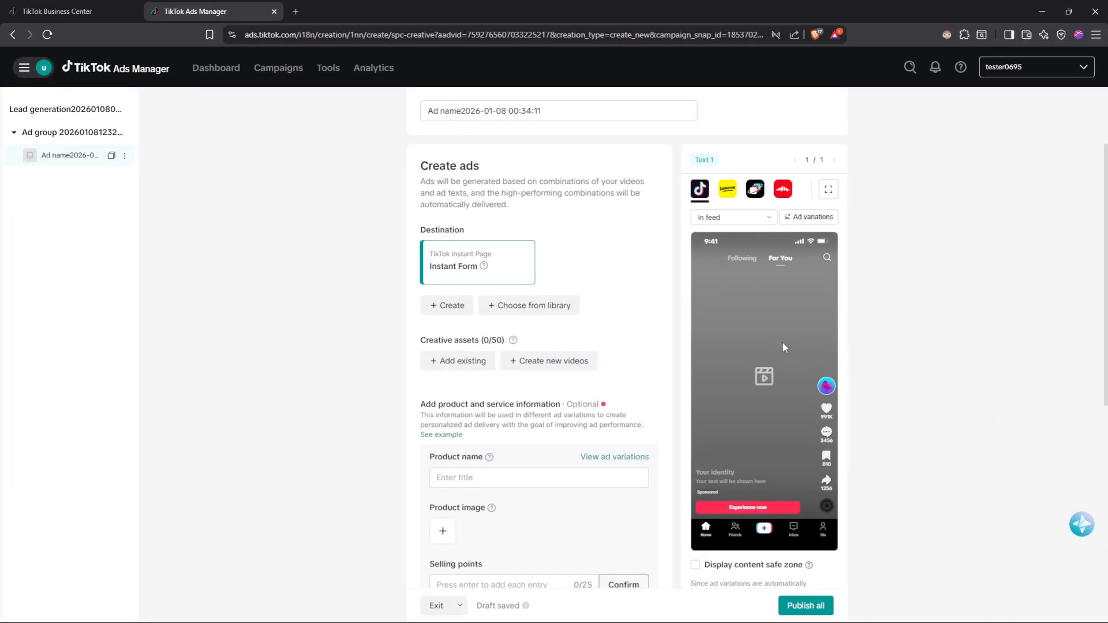
{"action": "scroll", "coordinate": [561, 356], "scroll_direction": "down", "scroll_amount": 2}
{"action": "scroll", "coordinate": [542, 301], "scroll_direction": "up", "scroll_amount": 2}
{"action": "scroll", "coordinate": [541, 284], "scroll_direction": "down", "scroll_amount": 5}
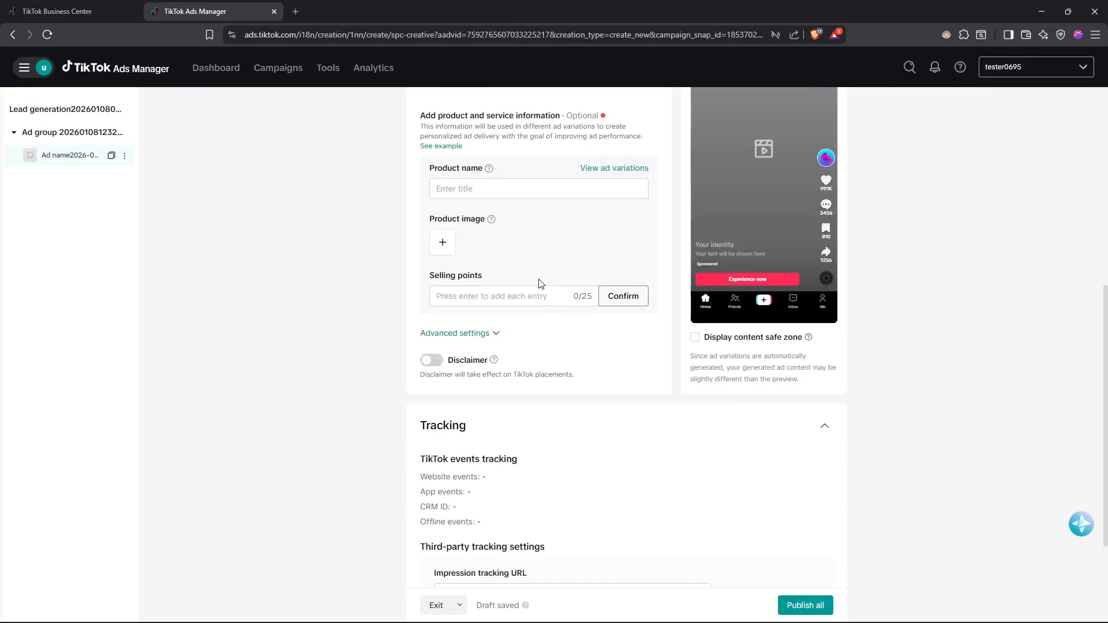
{"action": "scroll", "coordinate": [541, 284], "scroll_direction": "down", "scroll_amount": 3}
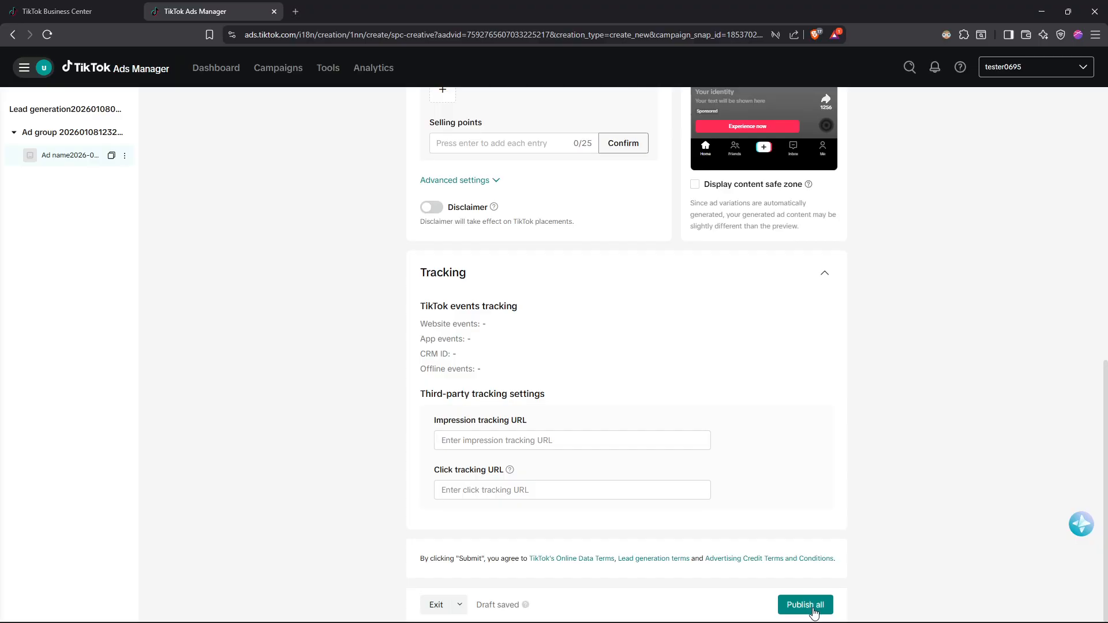
{"action": "scroll", "coordinate": [692, 491], "scroll_direction": "up", "scroll_amount": 4}
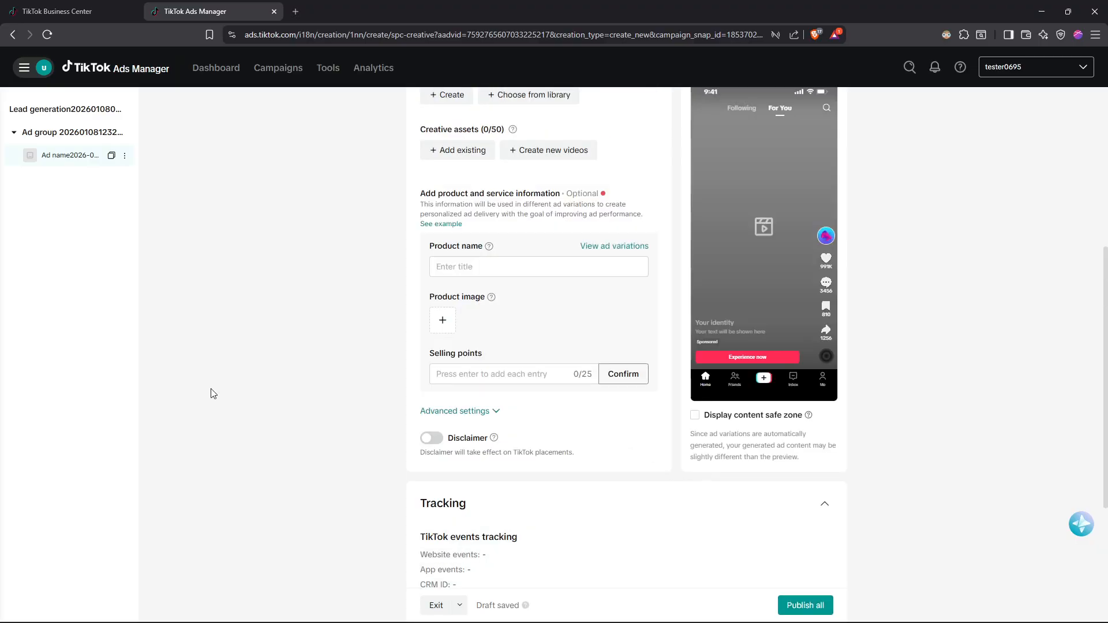
{"action": "scroll", "coordinate": [710, 561], "scroll_direction": "down", "scroll_amount": 4}
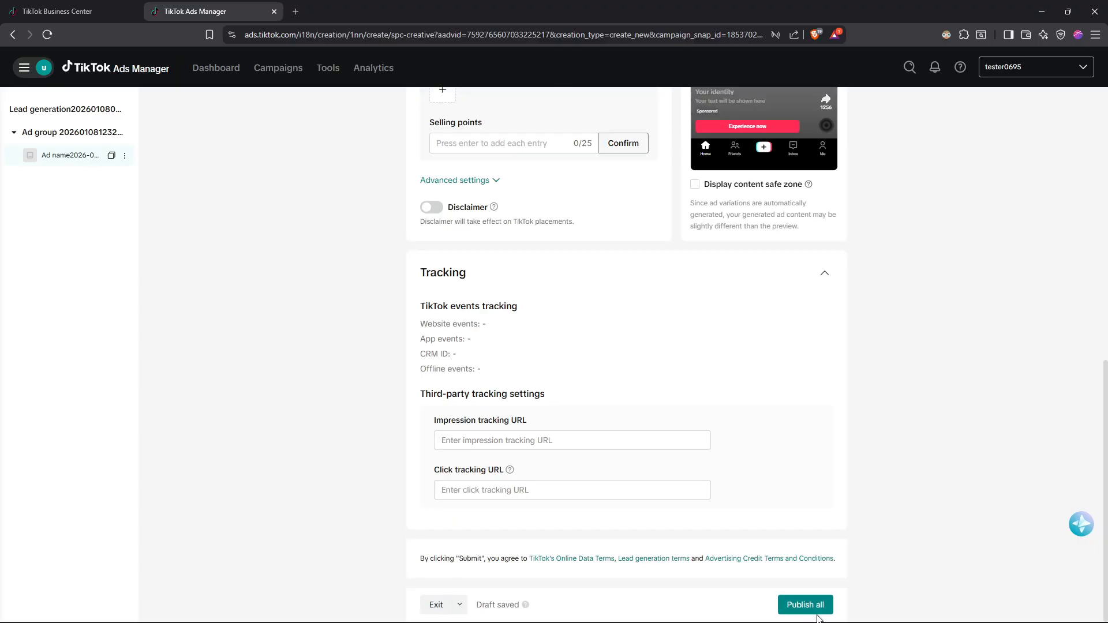
{"action": "scroll", "coordinate": [444, 356], "scroll_direction": "up", "scroll_amount": 8}
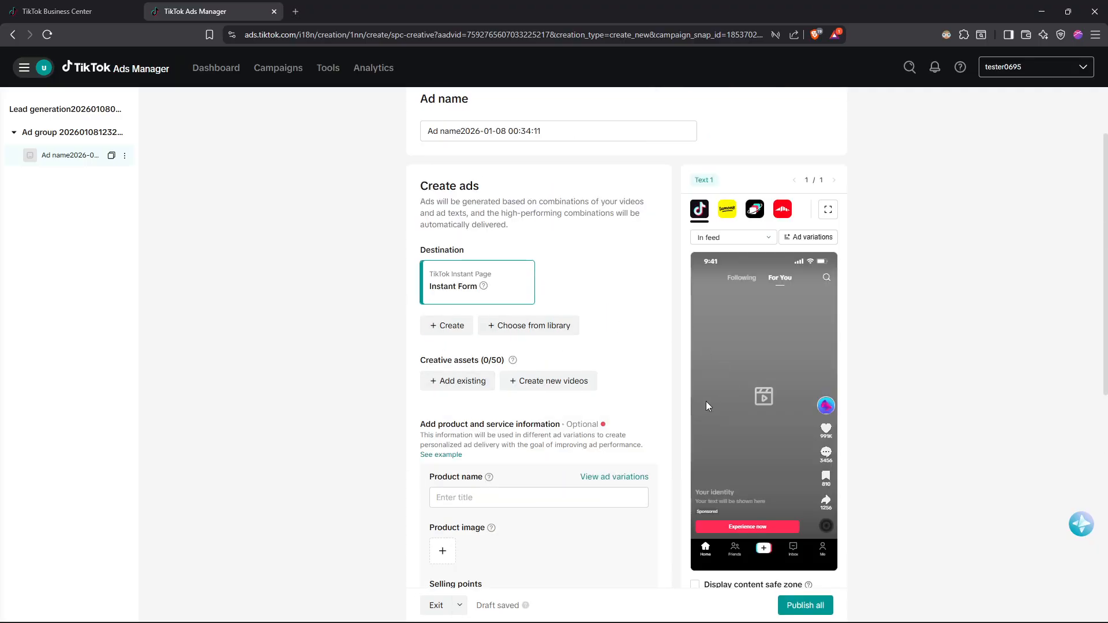
Create a new instant form for the ad from the Lead qualification form template.
{"action": "left_click", "coordinate": [462, 325]}
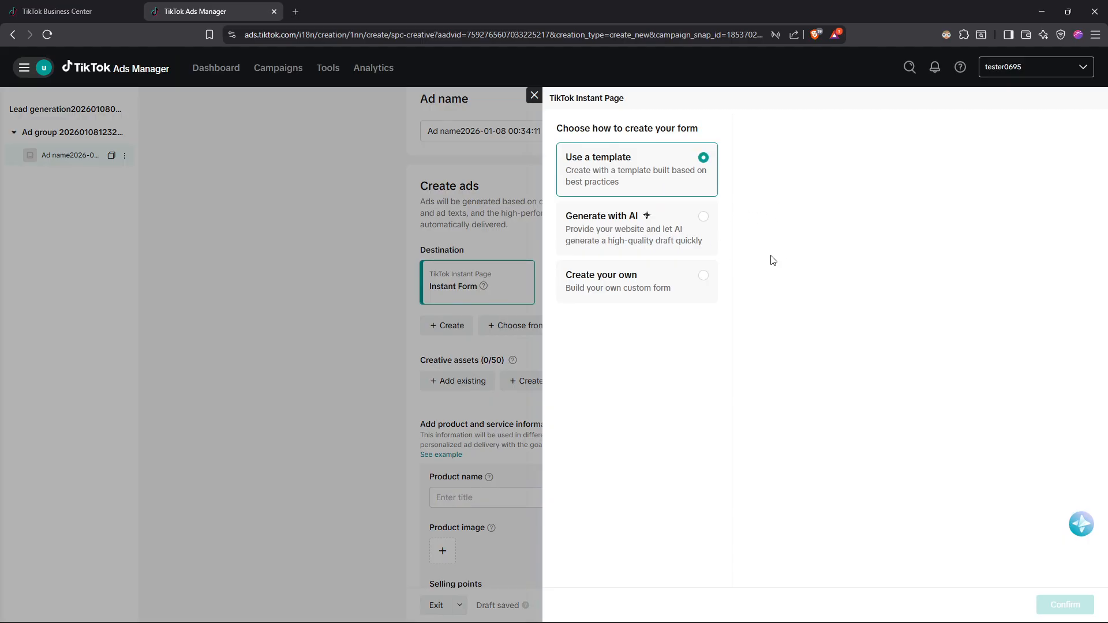
{"action": "left_click", "coordinate": [632, 236]}
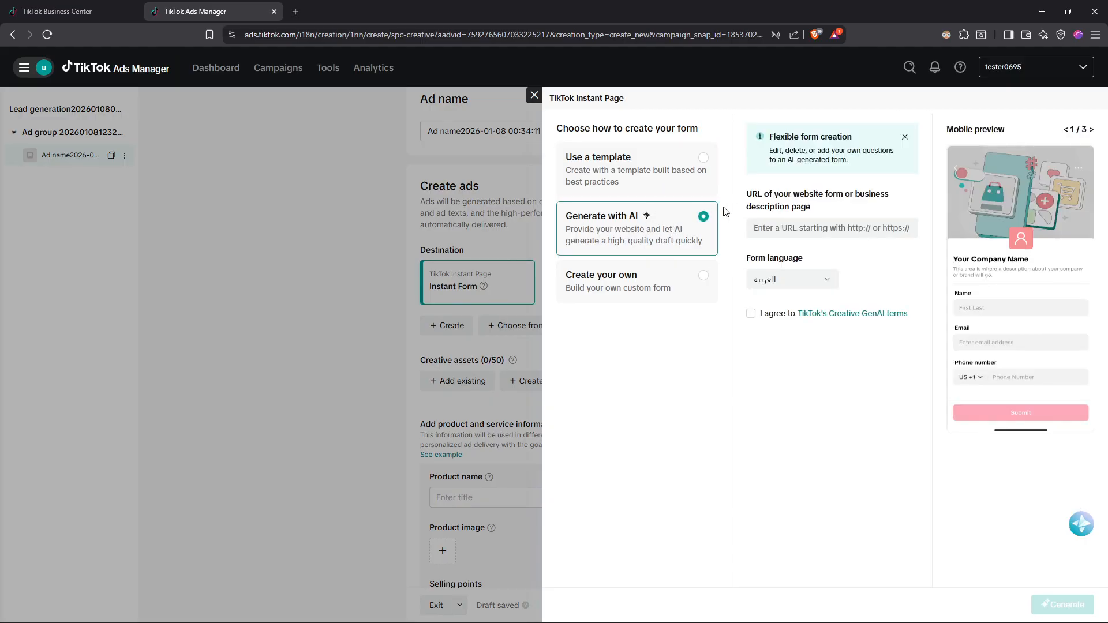
{"action": "left_click", "coordinate": [635, 190]}
{"action": "left_click", "coordinate": [908, 300]}
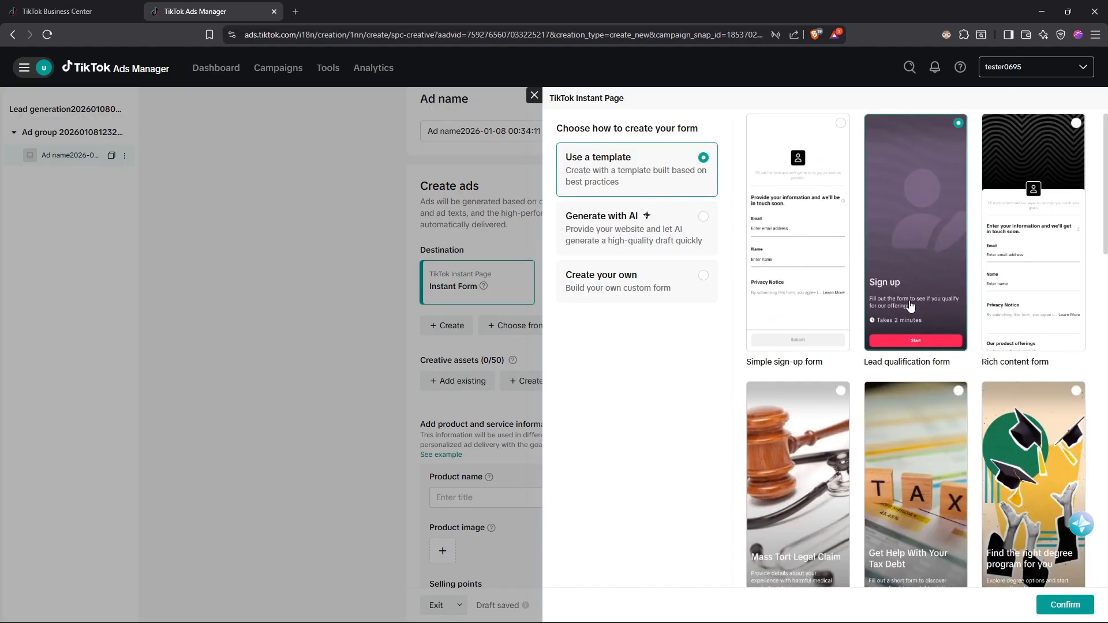
{"action": "left_click", "coordinate": [1065, 604]}
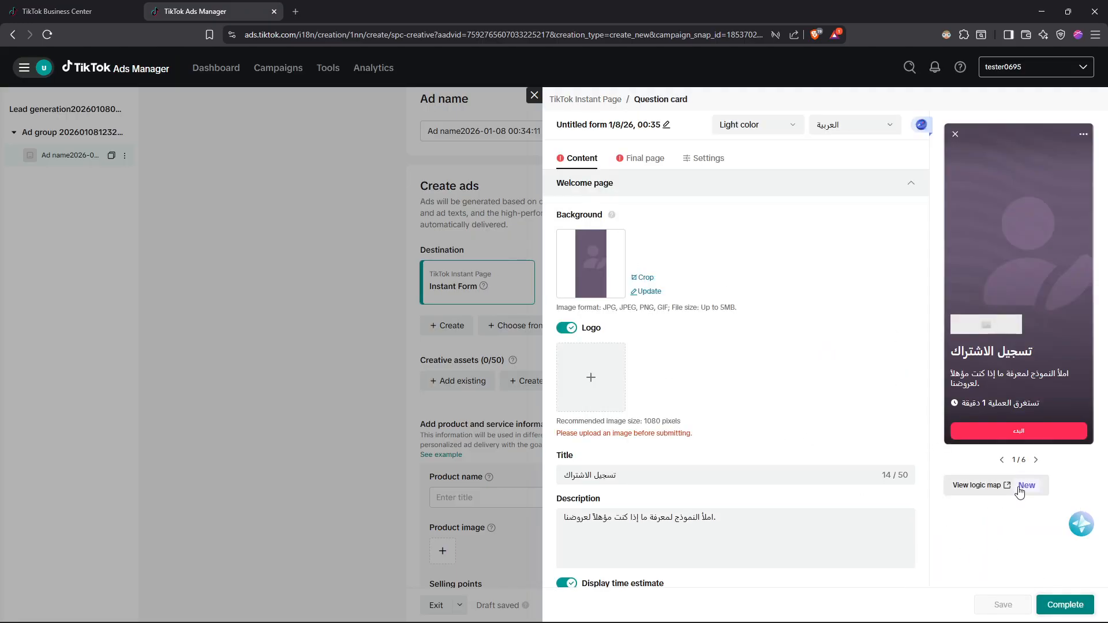
Upload Logo3.jpg as the instant form's welcome page logo and crop it at 24:5 around the graduation cap symbol.
{"action": "left_click", "coordinate": [618, 365]}
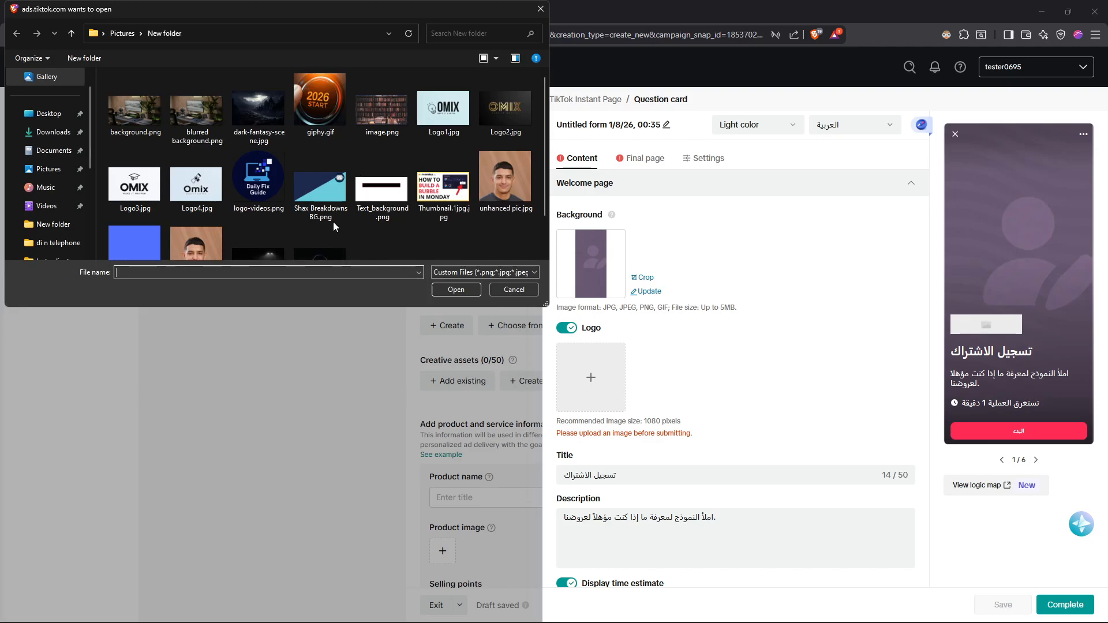
{"action": "double_click", "coordinate": [135, 184]}
{"action": "left_click_drag", "start_coordinate": [846, 403], "coordinate": [770, 328]}
{"action": "left_click_drag", "start_coordinate": [816, 389], "coordinate": [970, 461]}
{"action": "mouse_move", "coordinate": [637, 333]}
{"action": "left_mouse_down"}
{"action": "mouse_move", "coordinate": [858, 382]}
{"action": "mouse_move", "coordinate": [836, 604]}
{"action": "mouse_move", "coordinate": [970, 404]}
{"action": "left_mouse_up"}
{"action": "left_click_drag", "start_coordinate": [566, 322], "coordinate": [972, 406]}
{"action": "left_click_drag", "start_coordinate": [806, 402], "coordinate": [805, 328]}
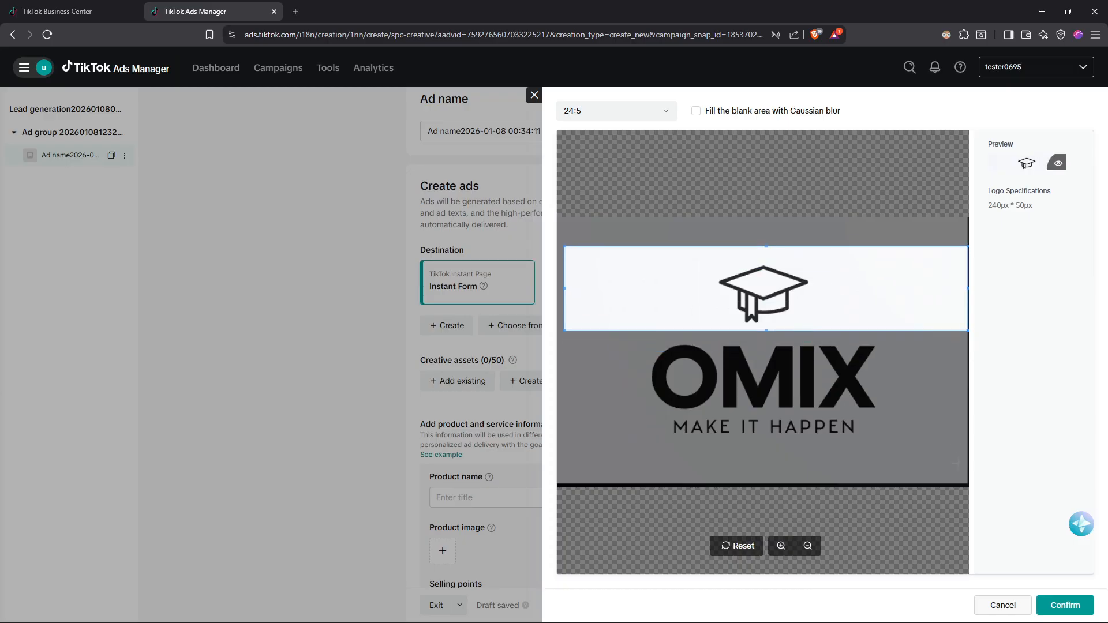
{"action": "left_click", "coordinate": [1065, 605]}
Fill in the form's privacy section with company name omix and privacy policy link asf.com, and try to complete the form.
{"action": "scroll", "coordinate": [829, 297], "scroll_direction": "down", "scroll_amount": 3}
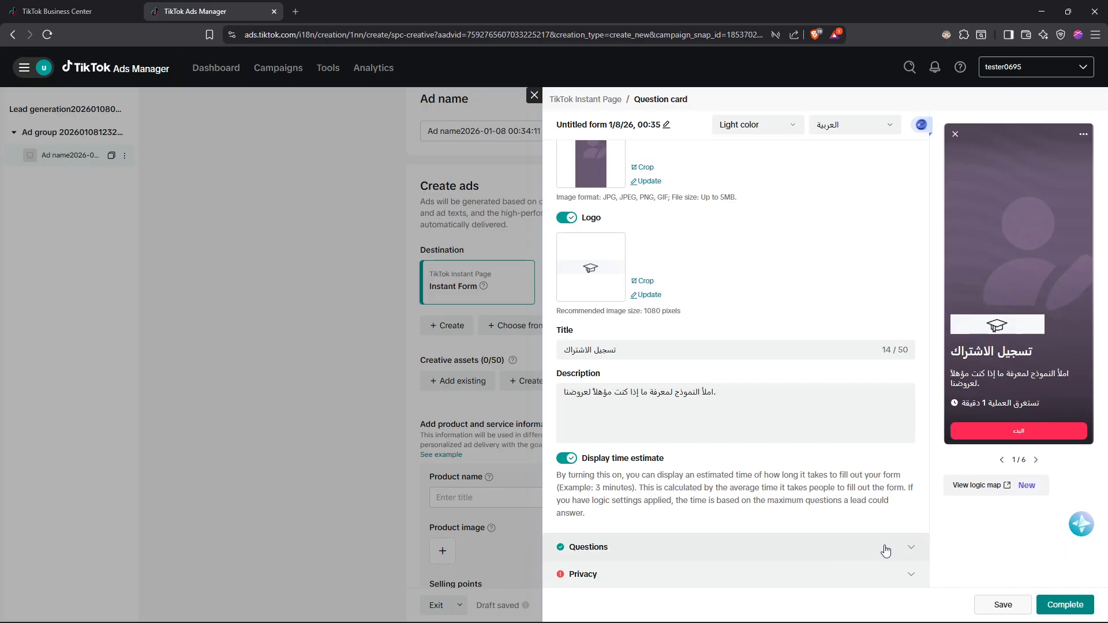
{"action": "left_click", "coordinate": [892, 579]}
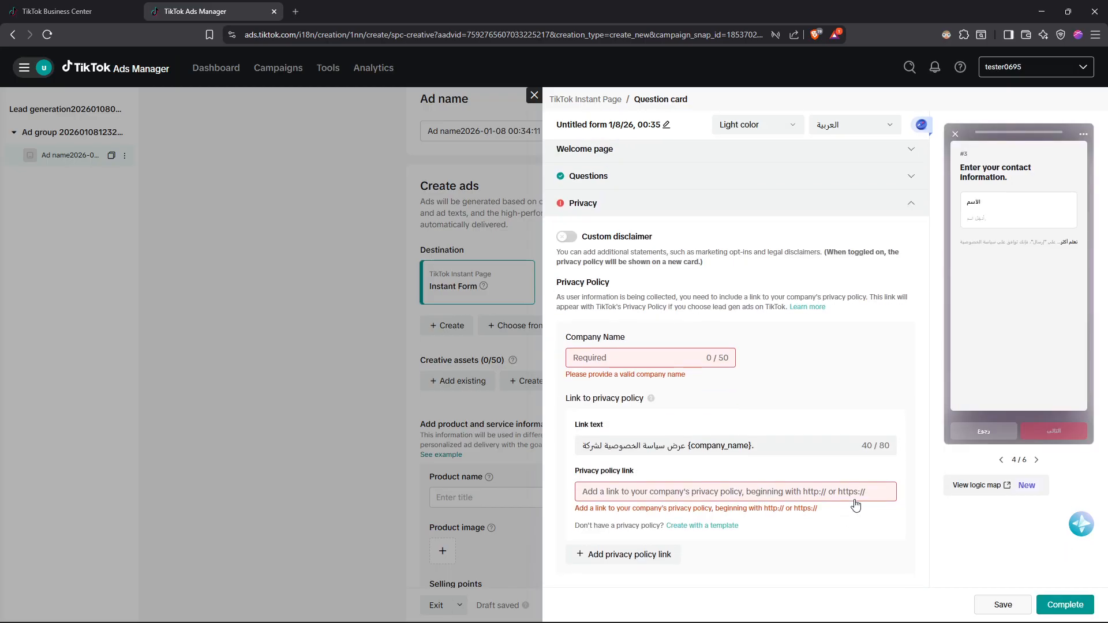
{"action": "left_click", "coordinate": [644, 355]}
{"action": "type", "text": "omix"}
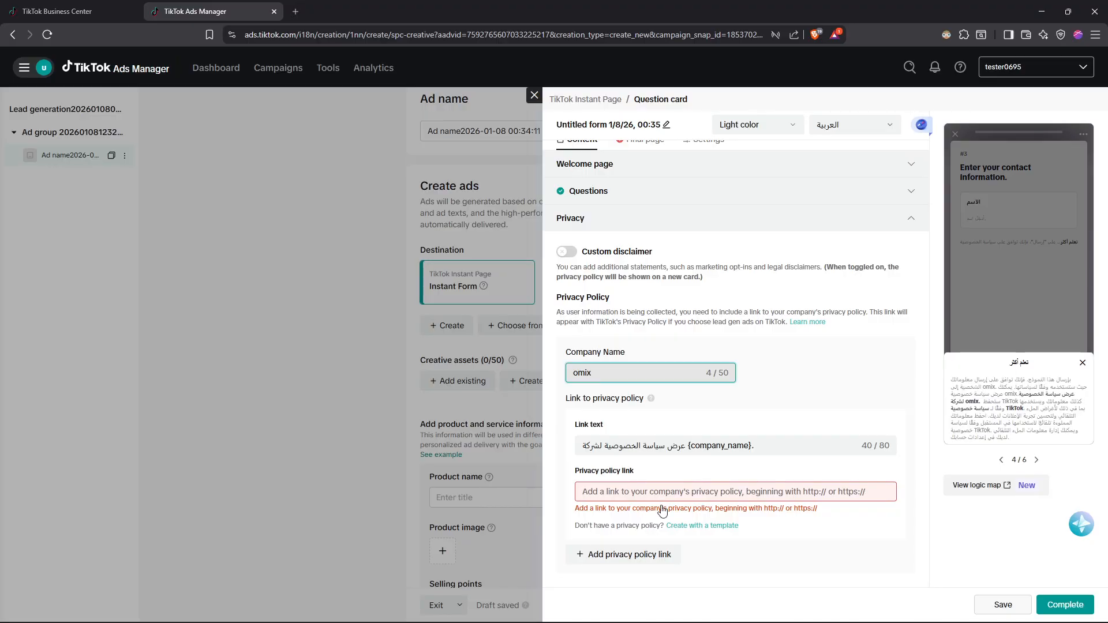
{"action": "left_click", "coordinate": [657, 493]}
{"action": "type", "text": "asf.com"}
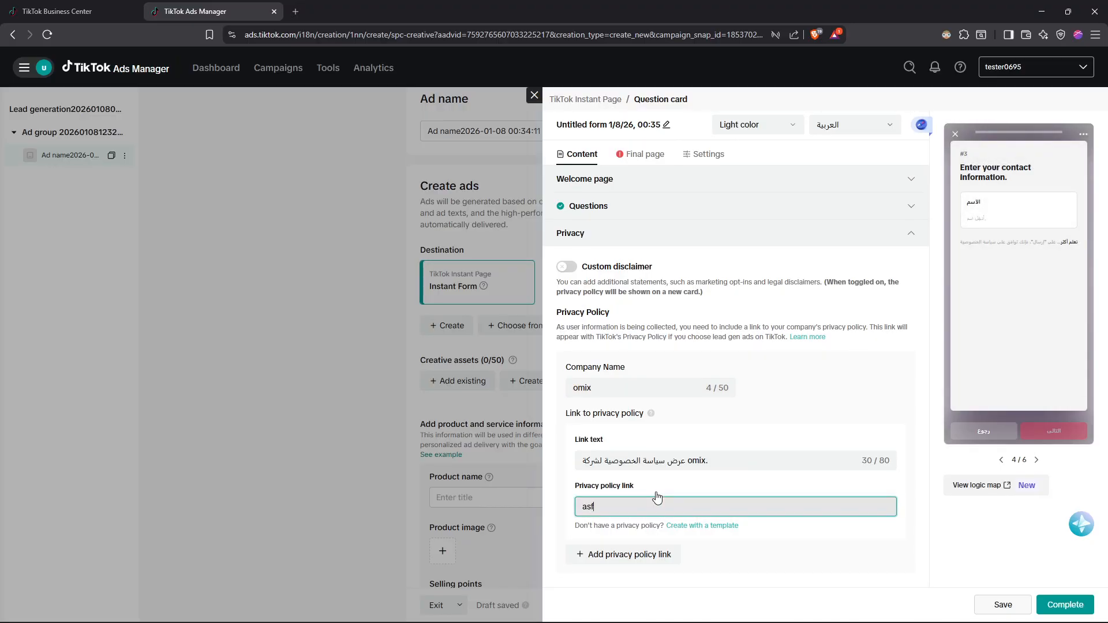
{"action": "left_click", "coordinate": [1062, 604]}
{"action": "left_click_drag", "start_coordinate": [670, 507], "coordinate": [554, 505]}
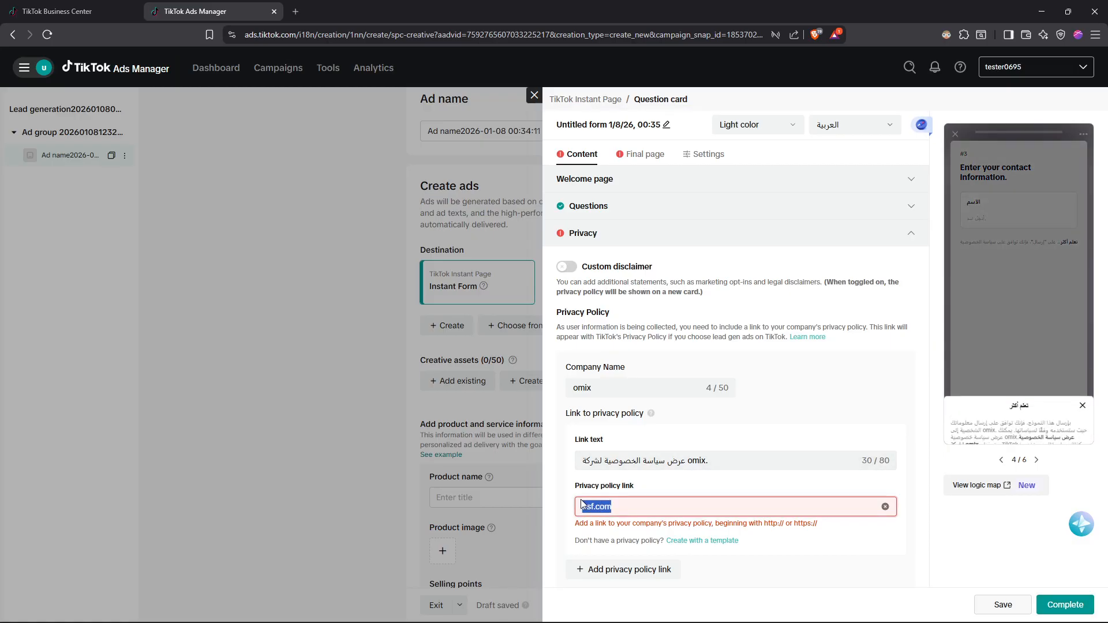
{"action": "type", "text": "https://omix."}
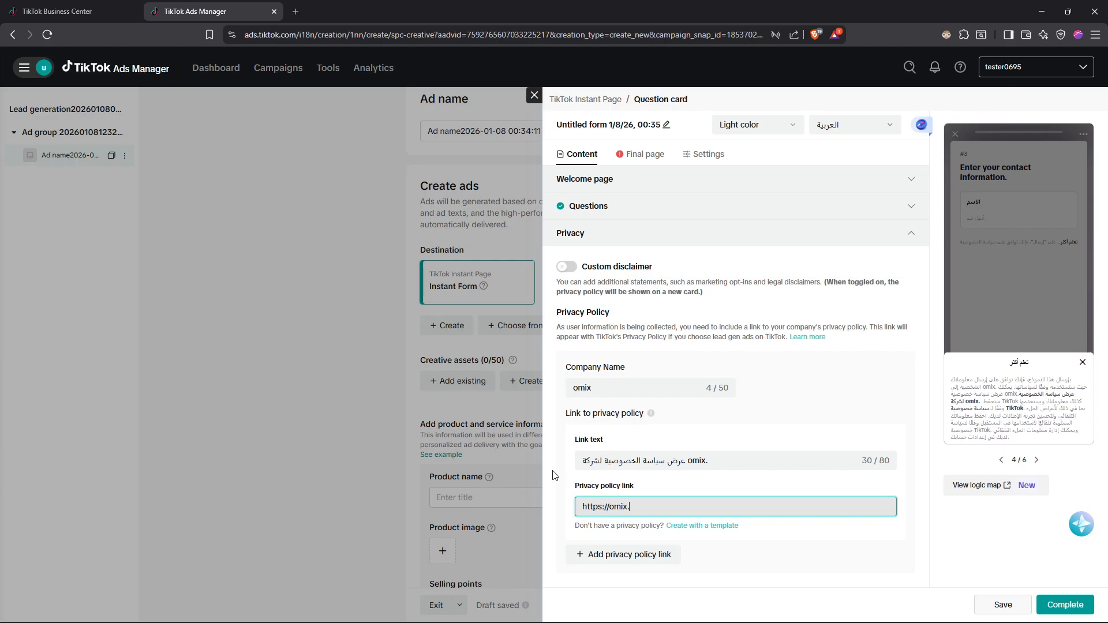
{"action": "left_click", "coordinate": [1064, 605]}
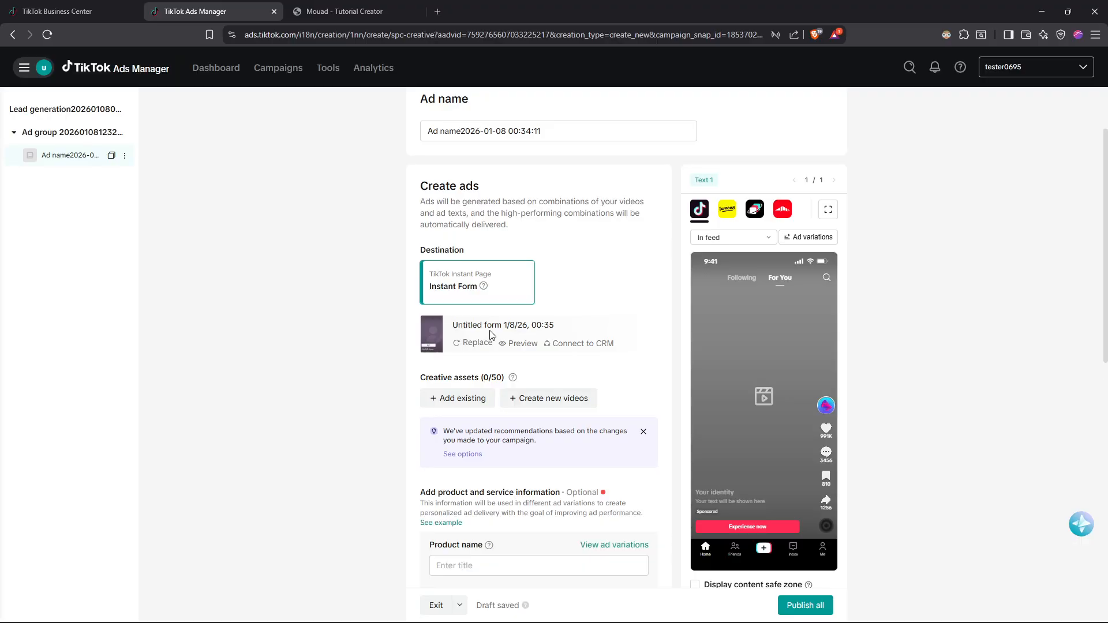
Review the ad's product information, selling points and tracking sections, and try to publish the campaign.
{"action": "scroll", "coordinate": [508, 358], "scroll_direction": "down", "scroll_amount": 5}
{"action": "scroll", "coordinate": [514, 354], "scroll_direction": "up", "scroll_amount": 1}
{"action": "scroll", "coordinate": [514, 354], "scroll_direction": "down", "scroll_amount": 5}
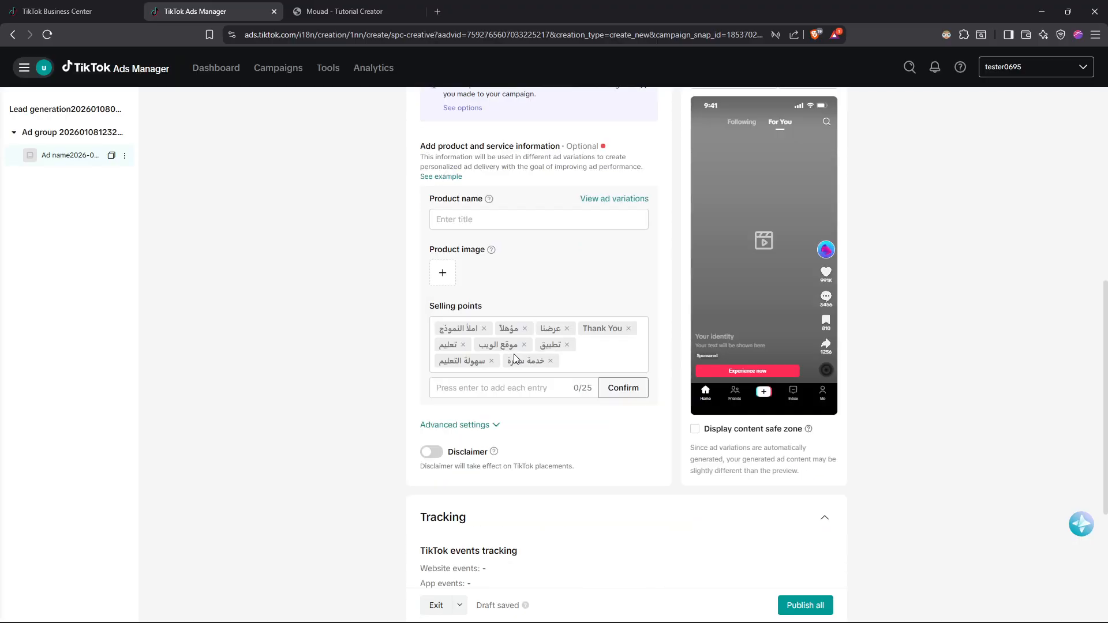
{"action": "scroll", "coordinate": [522, 395], "scroll_direction": "up", "scroll_amount": 5}
{"action": "scroll", "coordinate": [577, 369], "scroll_direction": "down", "scroll_amount": 7}
{"action": "left_click", "coordinate": [805, 605]}
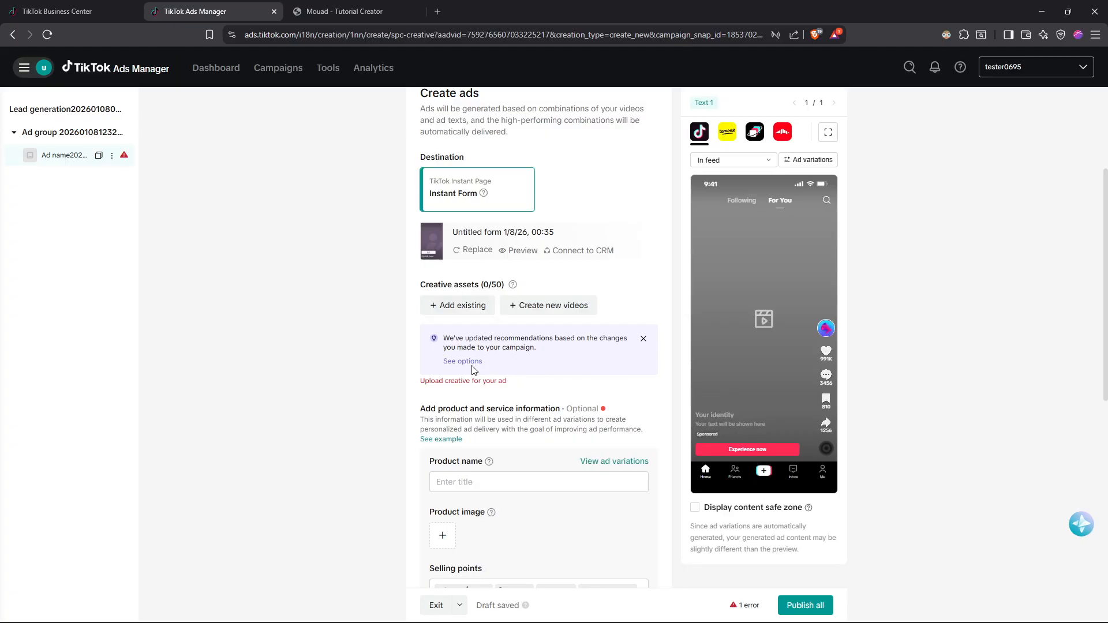
Add the existing authorized three-second TikTok video post to the ad's creative assets and save the selection.
{"action": "left_click", "coordinate": [454, 306]}
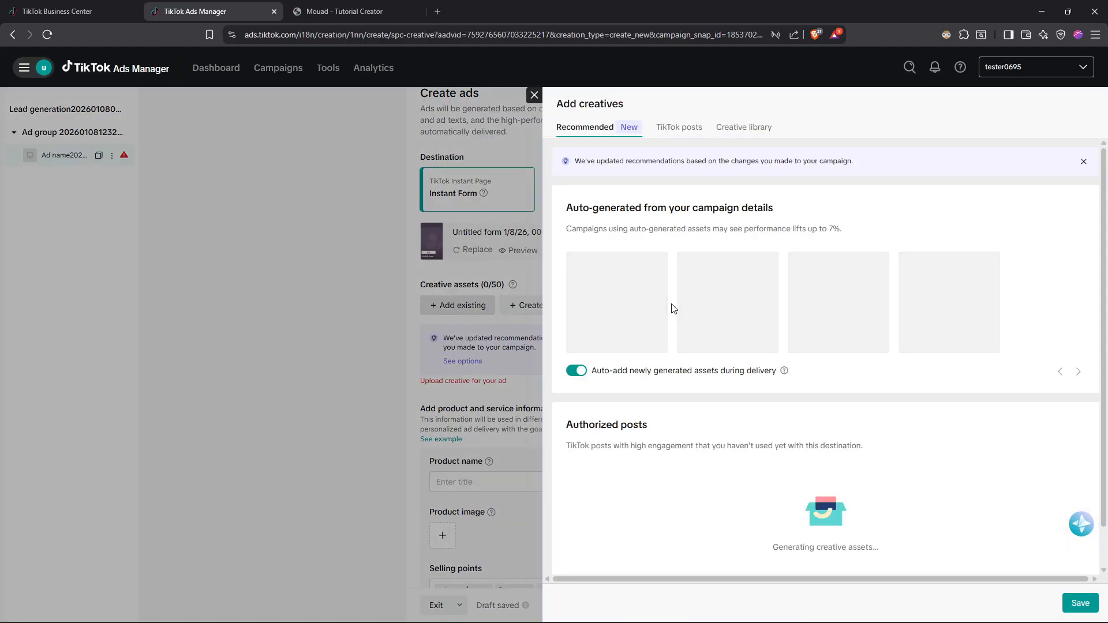
{"action": "scroll", "coordinate": [663, 288], "scroll_direction": "down", "scroll_amount": 2}
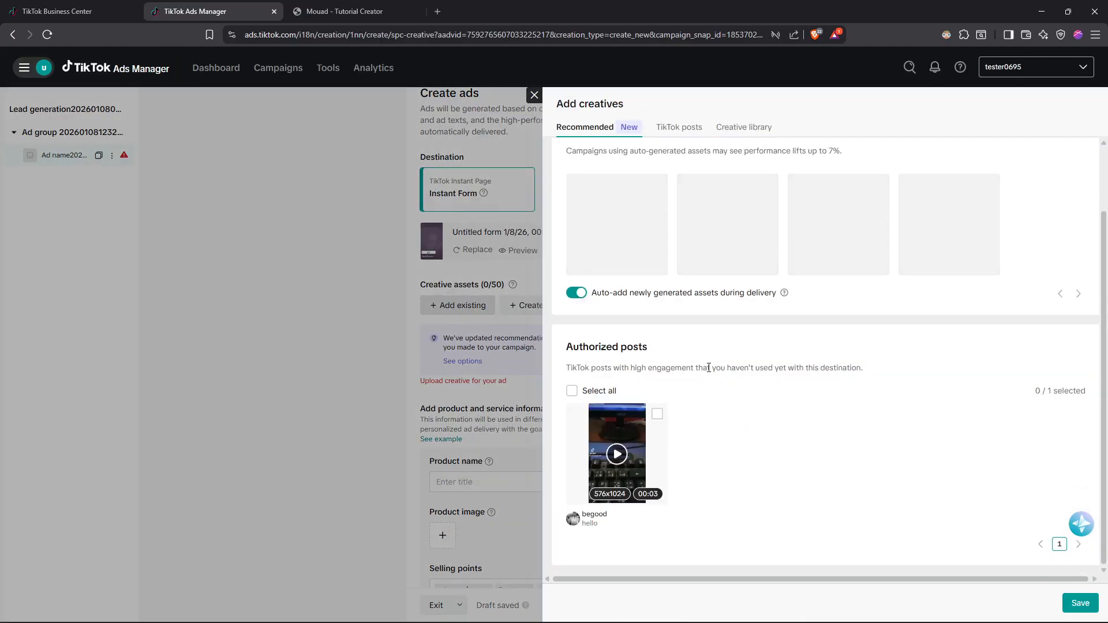
{"action": "left_click", "coordinate": [657, 414]}
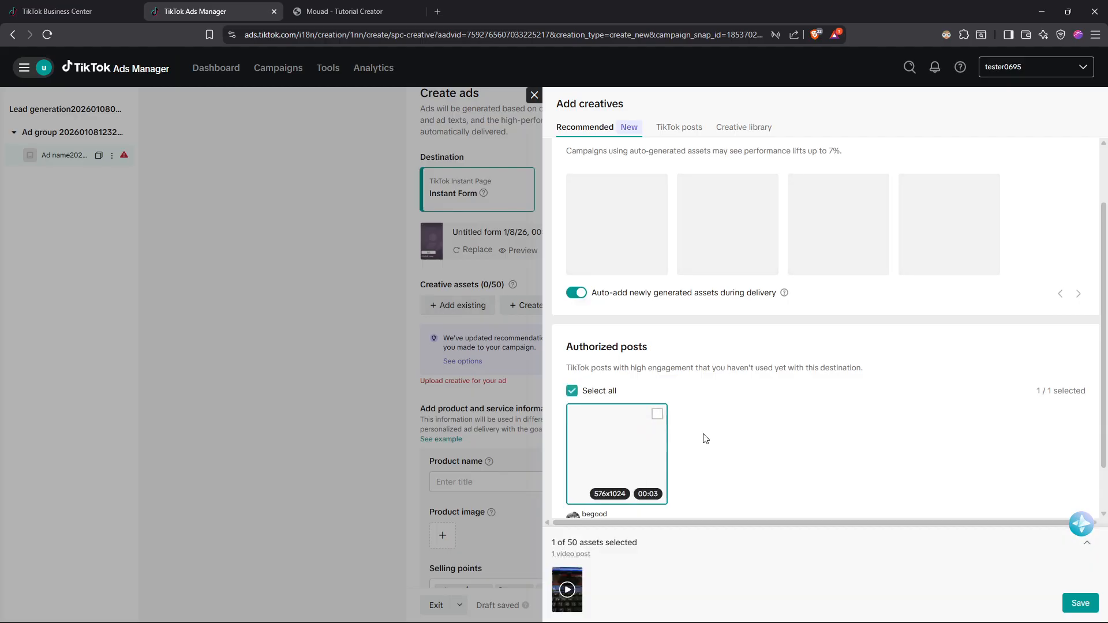
{"action": "left_click", "coordinate": [1077, 603]}
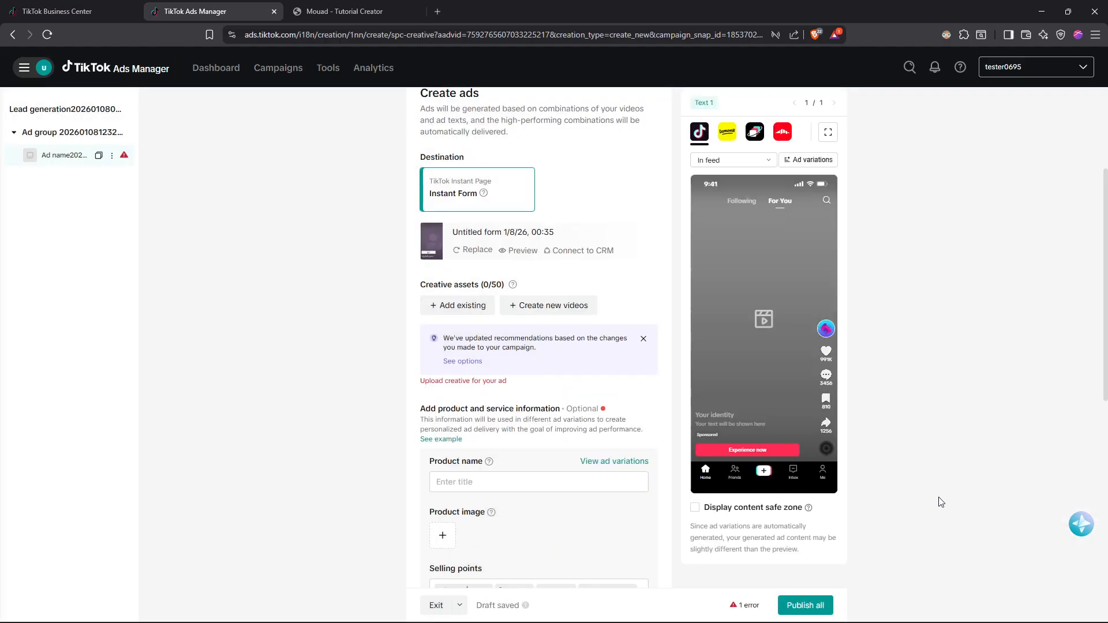
Check the remaining ad settings down to the tracking section and publish the whole campaign.
{"action": "scroll", "coordinate": [621, 379], "scroll_direction": "down", "scroll_amount": 2}
{"action": "scroll", "coordinate": [621, 379], "scroll_direction": "down", "scroll_amount": 10}
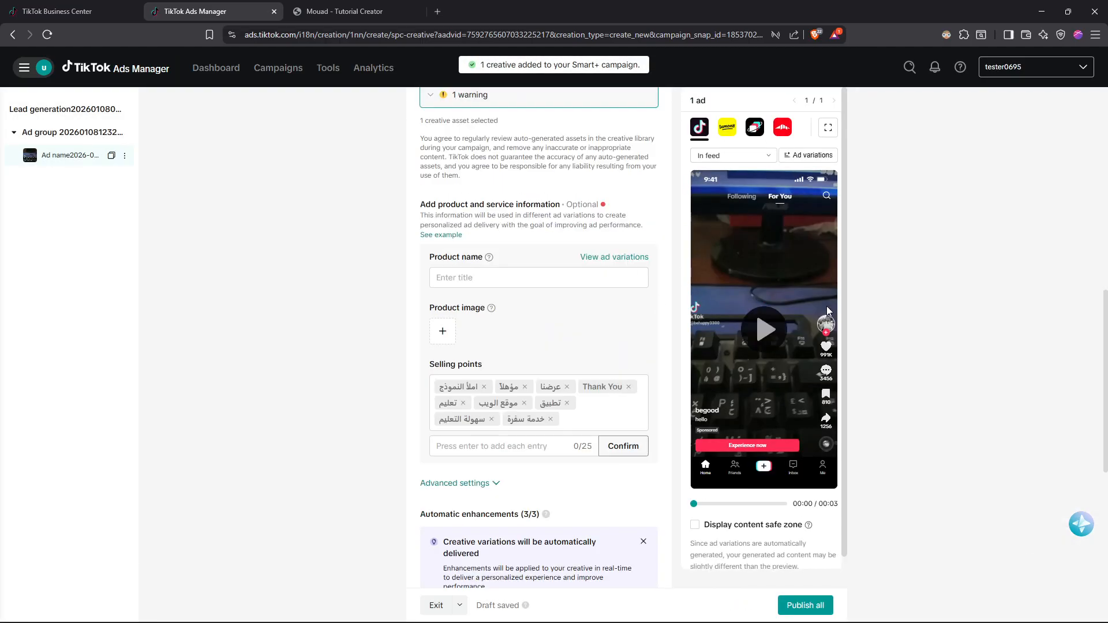
{"action": "left_click", "coordinate": [806, 613]}
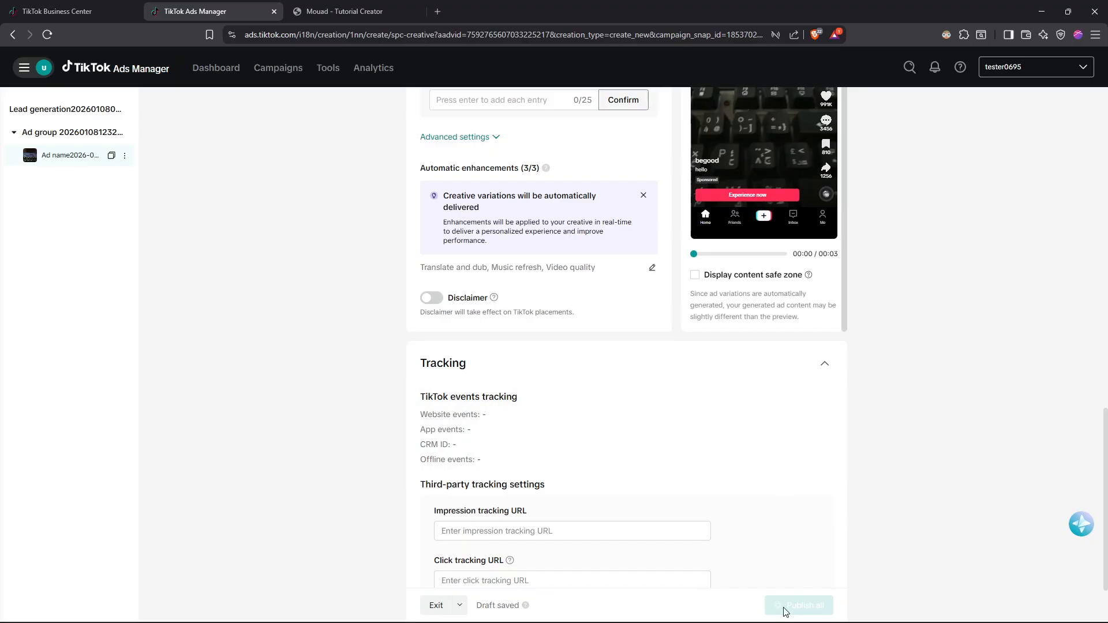
{"action": "scroll", "coordinate": [600, 358], "scroll_direction": "up", "scroll_amount": 4}
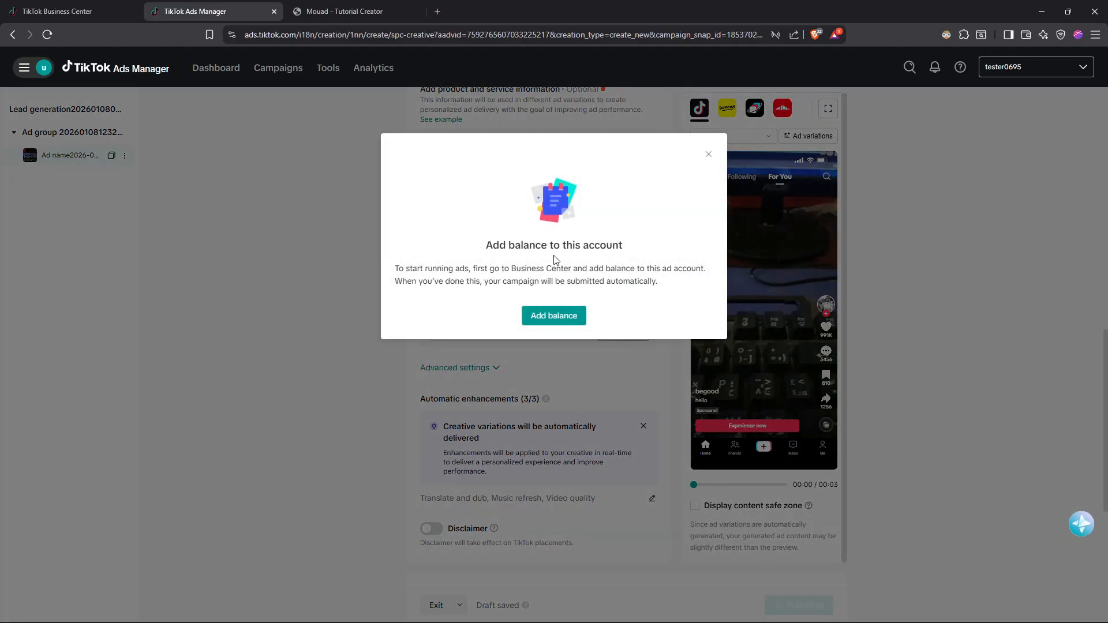
Go to TikTok Business Center to add balance, update the finance access settings and dismiss the tip on the billing information page.
{"action": "left_click", "coordinate": [565, 316]}
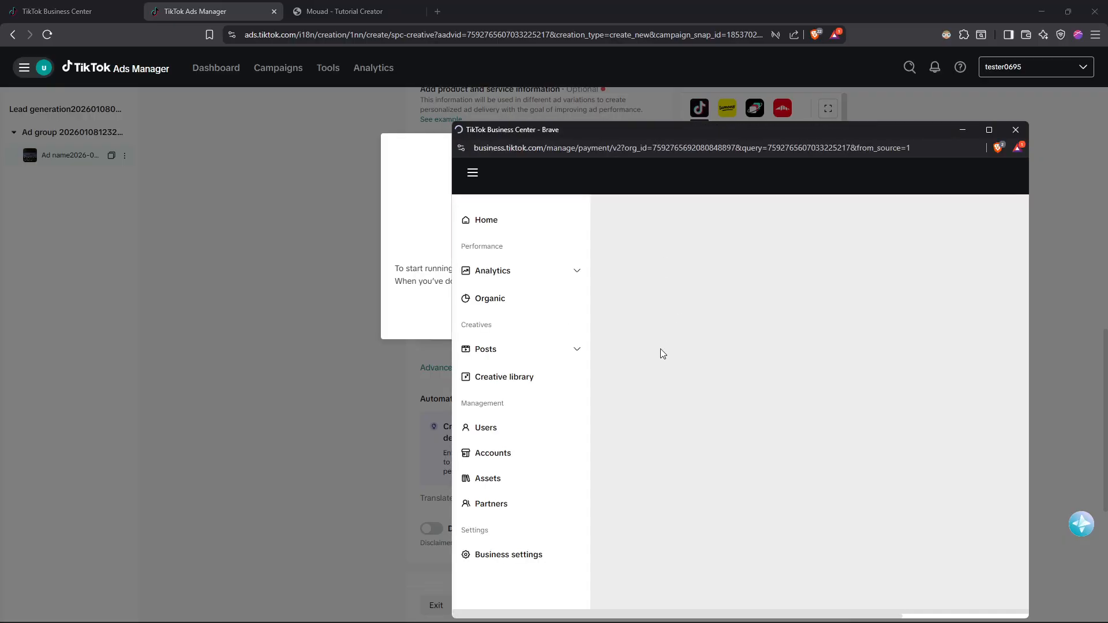
{"action": "left_click_drag", "start_coordinate": [926, 132], "coordinate": [751, 72]}
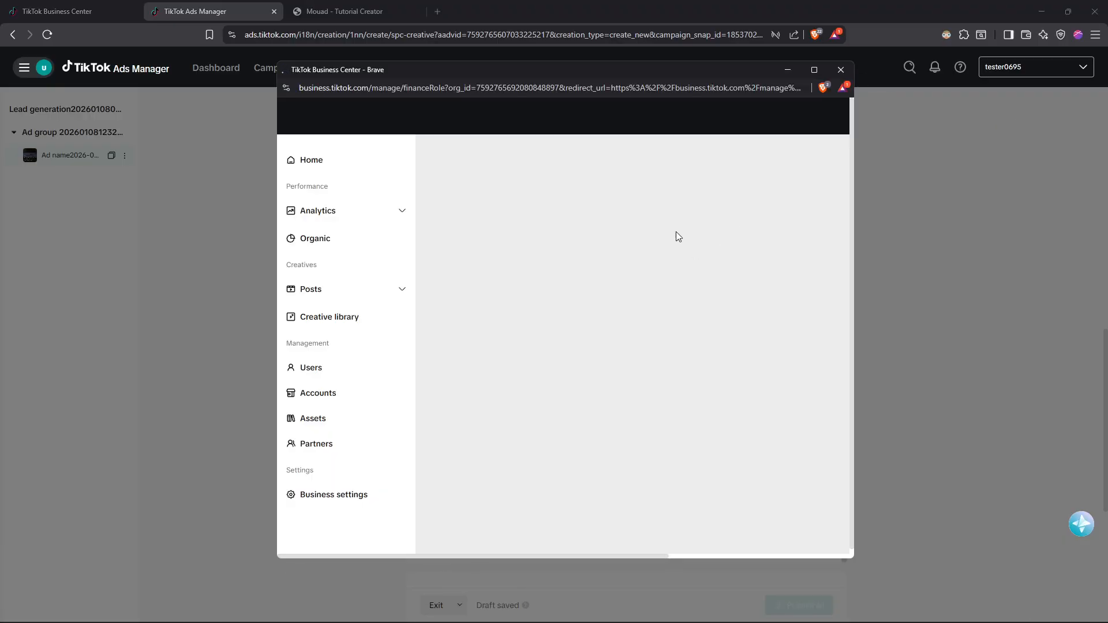
{"action": "left_click", "coordinate": [814, 70]}
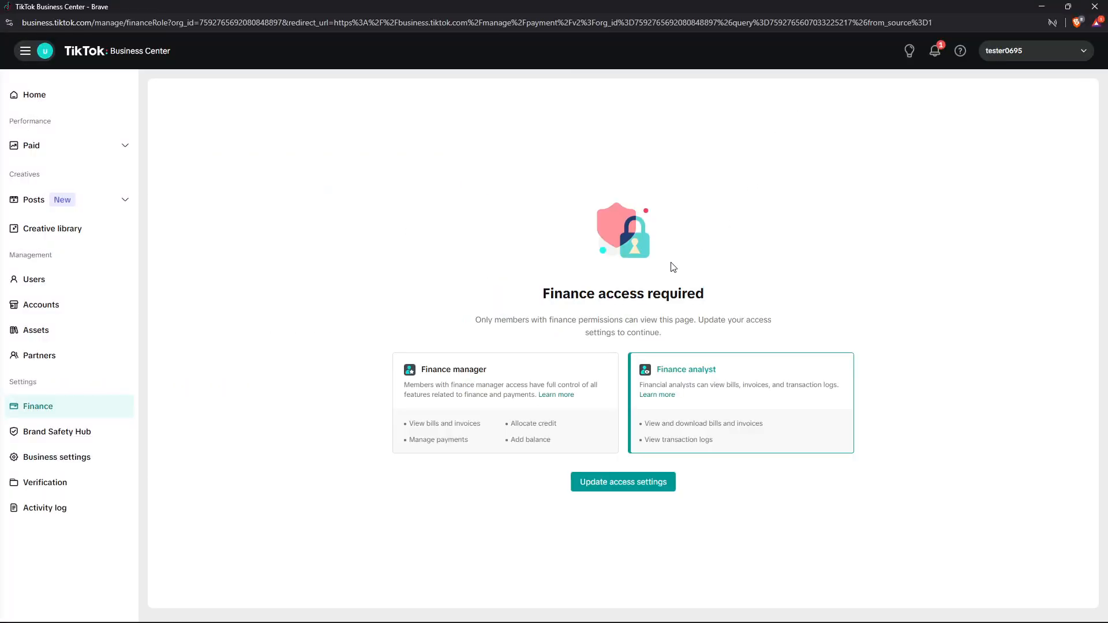
{"action": "left_click", "coordinate": [624, 488]}
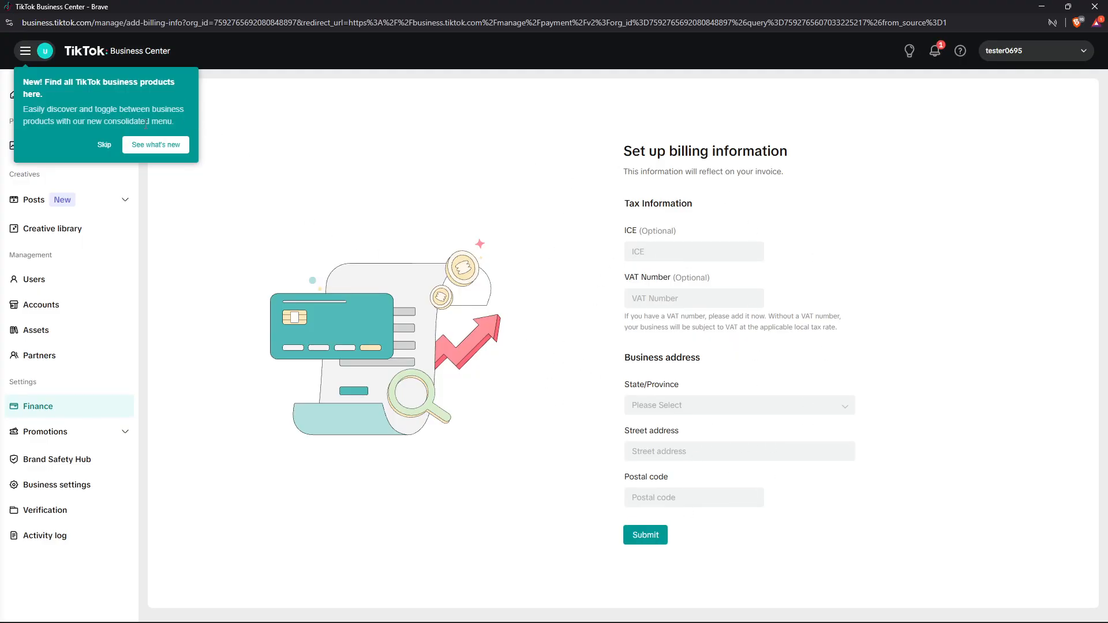
{"action": "left_click", "coordinate": [104, 146]}
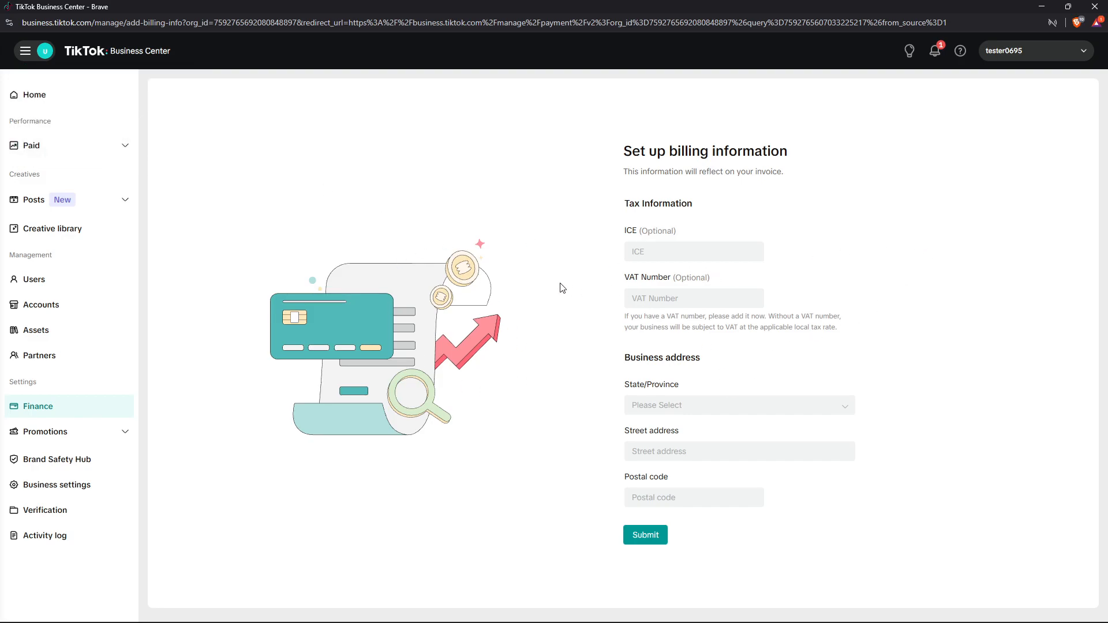
Close the Business Center billing window and dismiss the add-balance dialog to return to the ad creation page.
{"action": "left_click", "coordinate": [1094, 7]}
{"action": "left_click", "coordinate": [709, 156]}
{"action": "scroll", "coordinate": [396, 323], "scroll_direction": "up", "scroll_amount": 12}
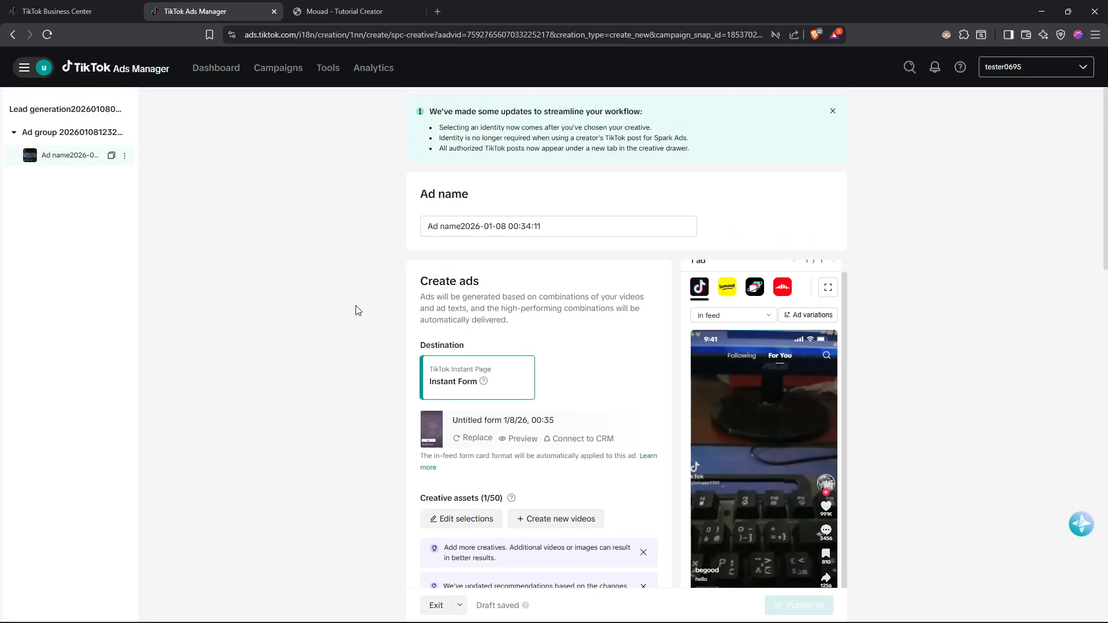